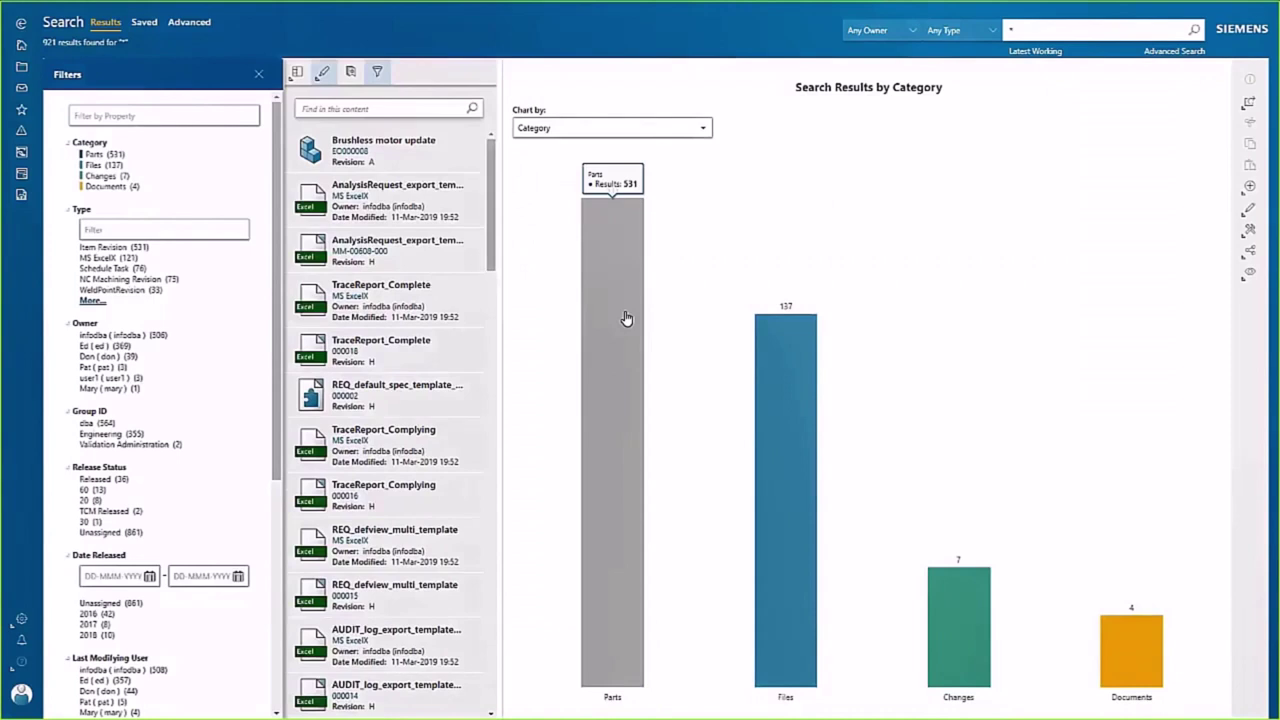
- Filter results to purchased Motors parts and select the Light Duty, Heavy Duty and High Capacity motors
left_click(625, 318)
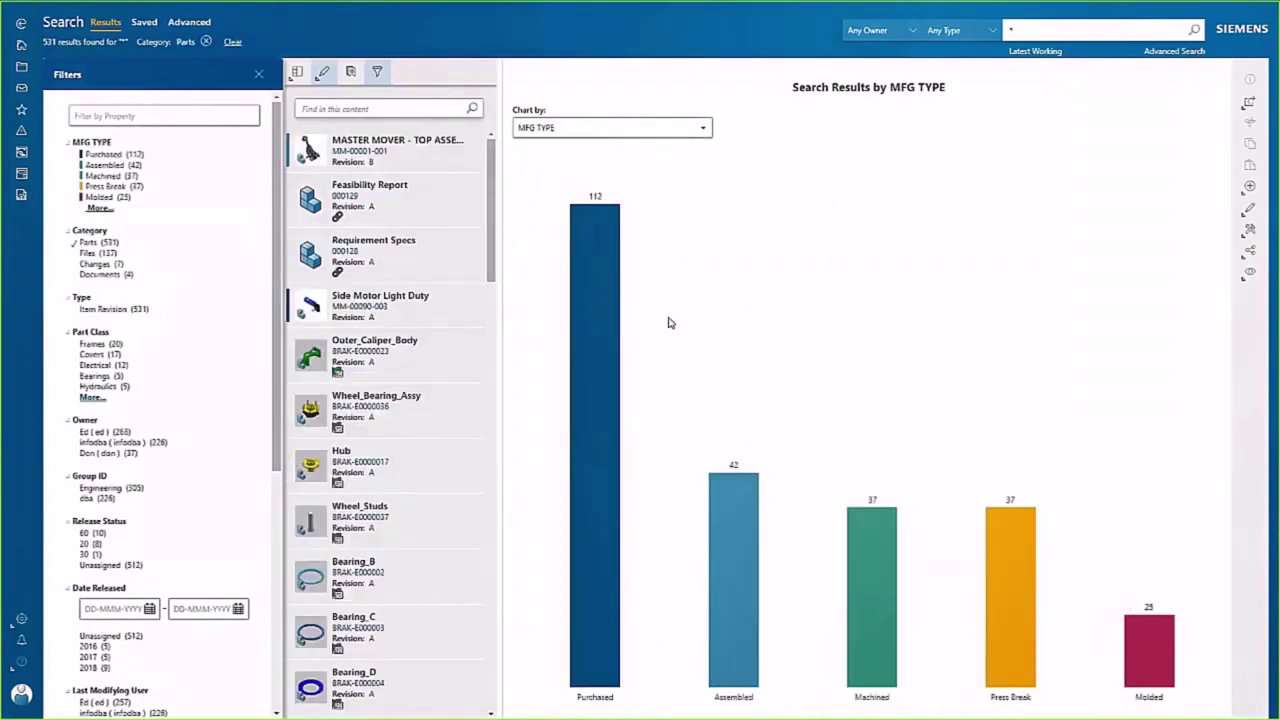
left_click(607, 346)
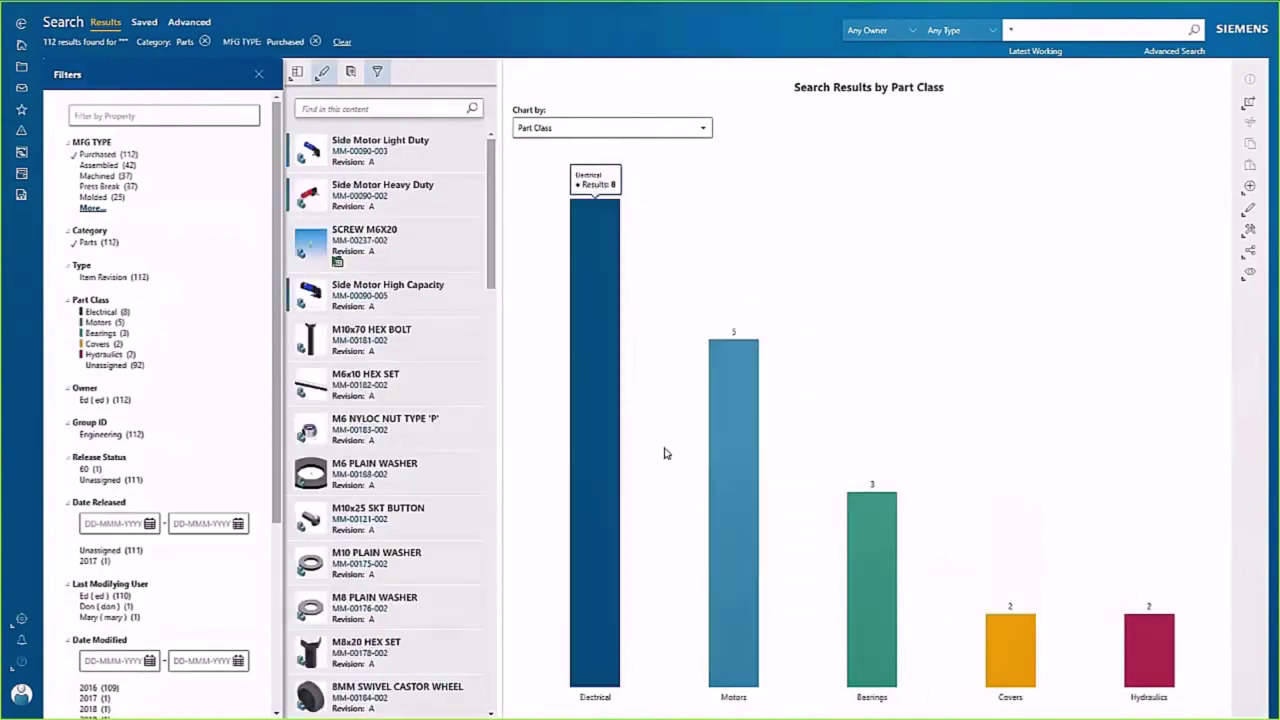
left_click(724, 498)
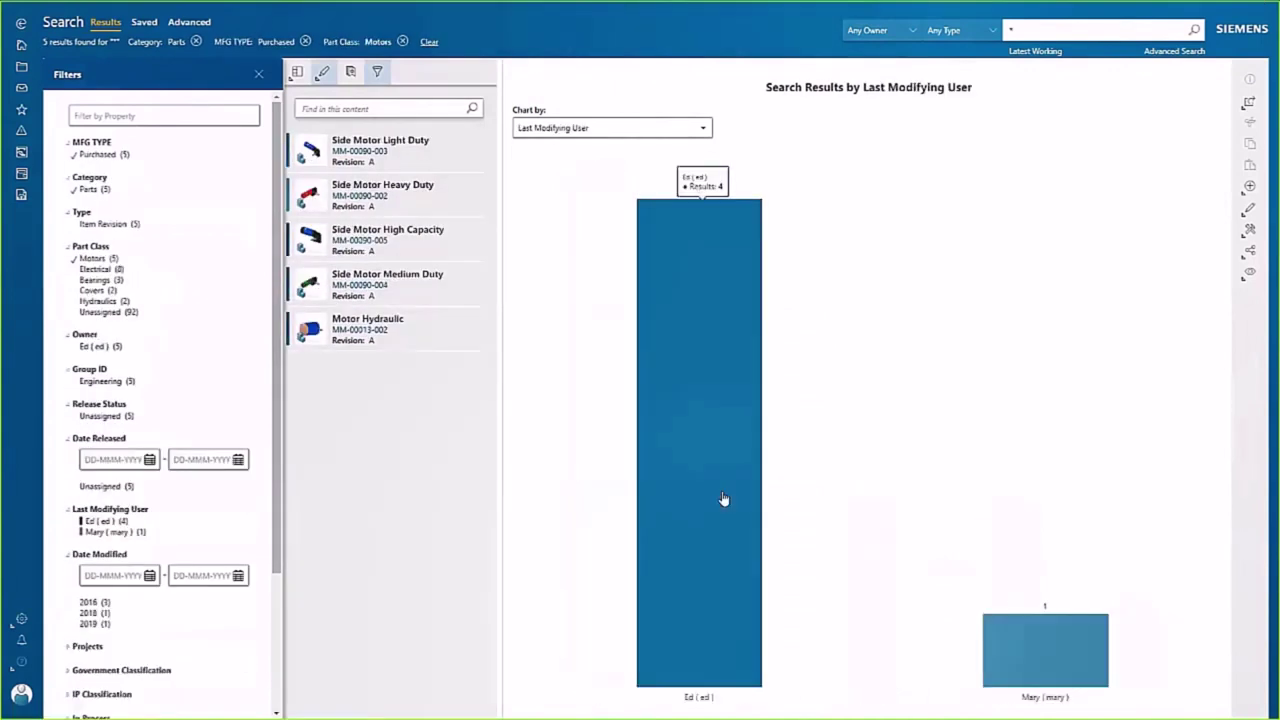
left_click(433, 167)
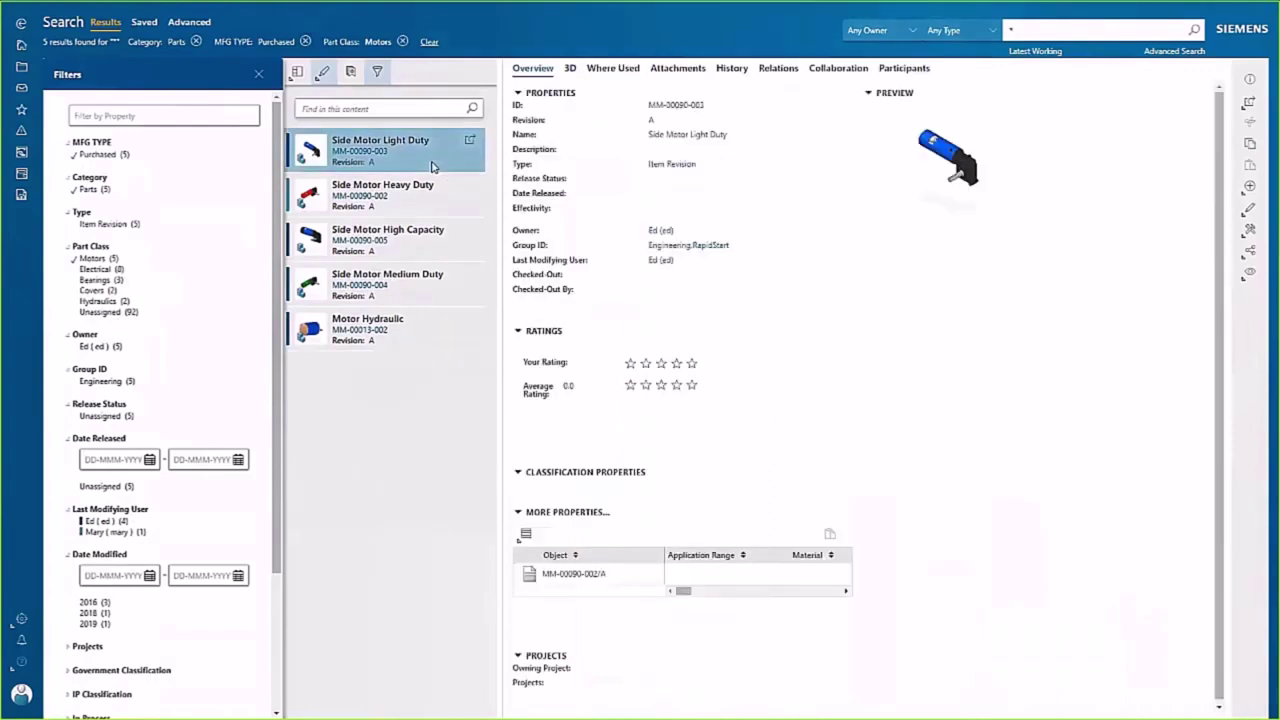
left_click(403, 244, "shift")
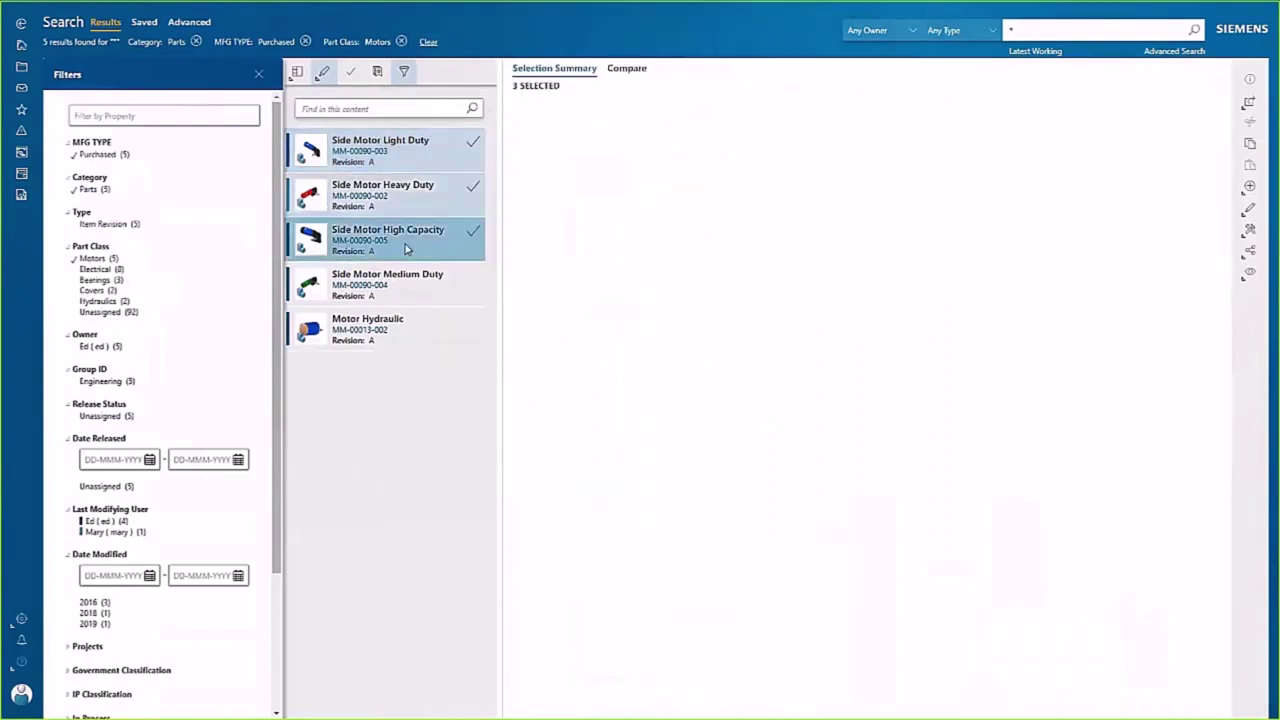
- Compare all five motors side by side, then open the Side Motor Light Duty item
left_click(627, 72)
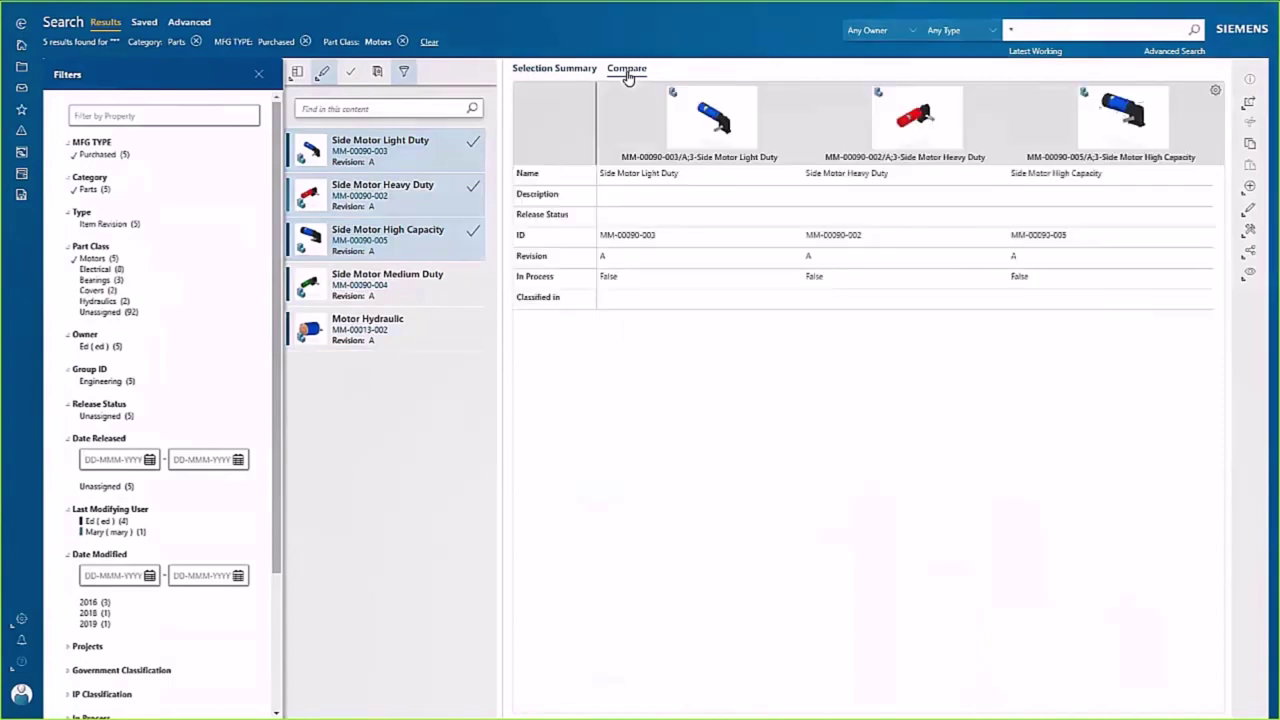
left_click(352, 72)
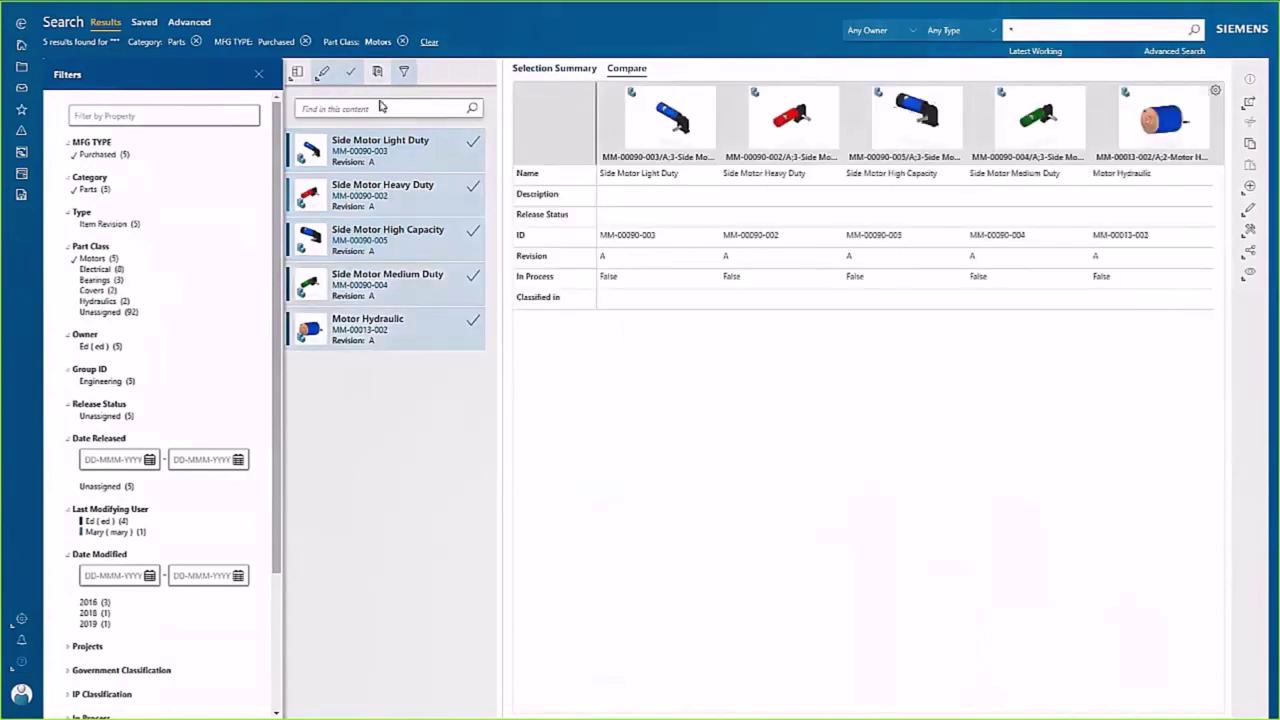
double_click(469, 152)
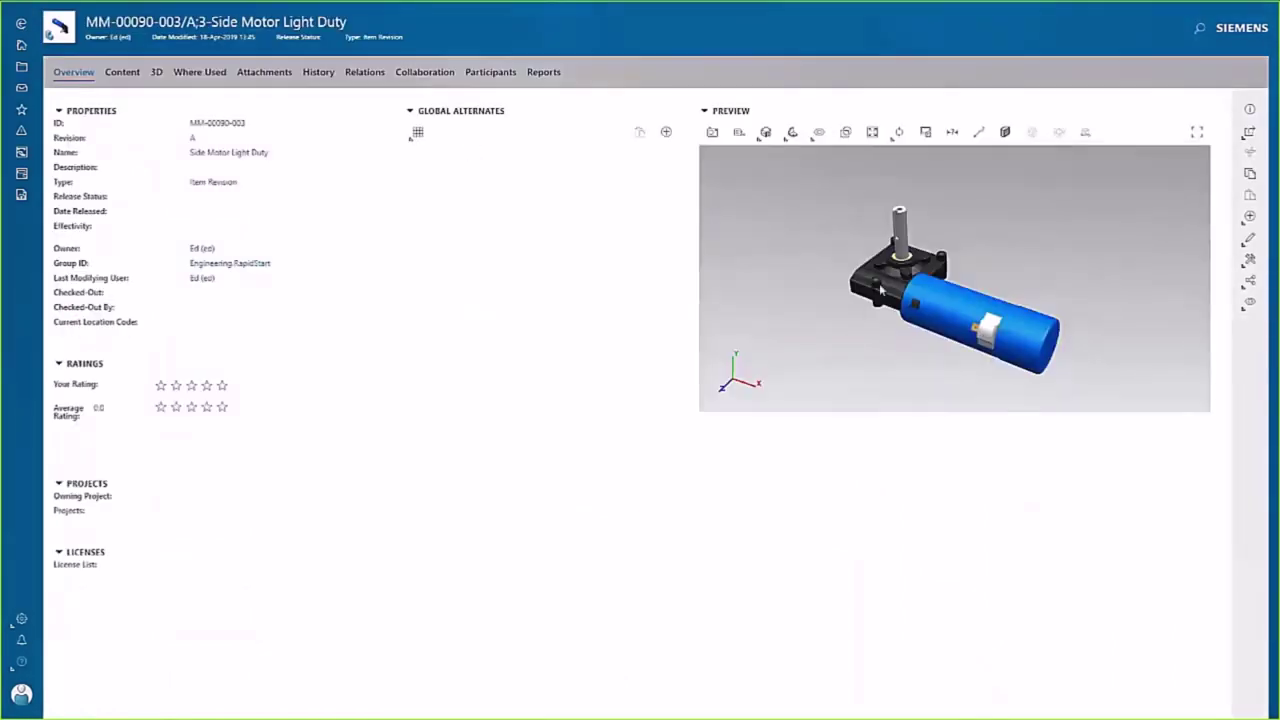
- Rotate the motor preview, then review its attachments, revision history and relations graph
left_click_drag(884, 289, 962, 291)
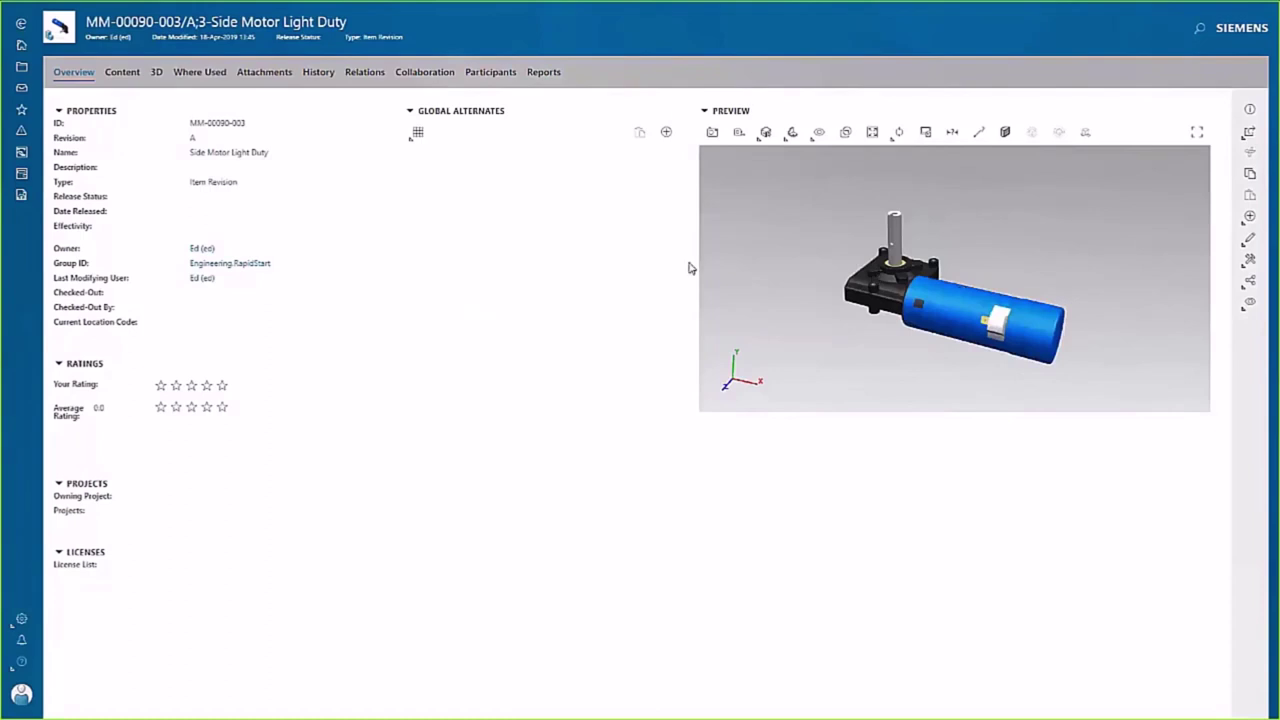
left_click(276, 80)
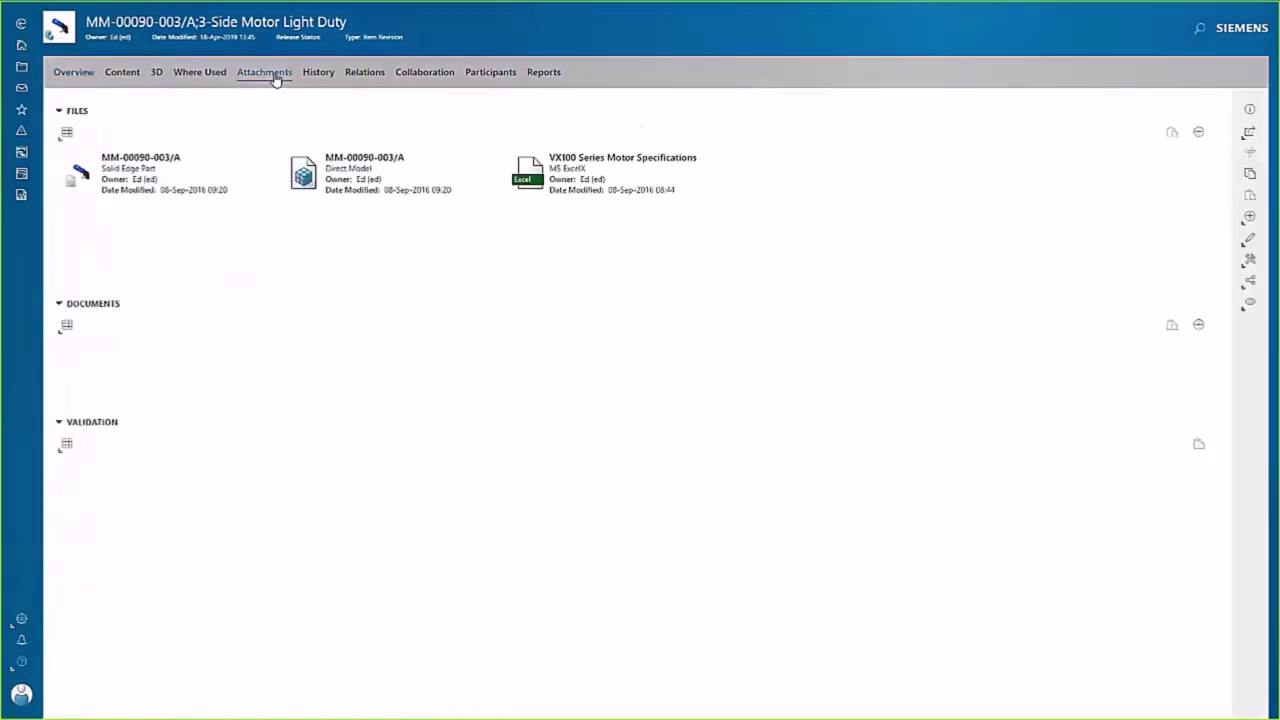
left_click(318, 78)
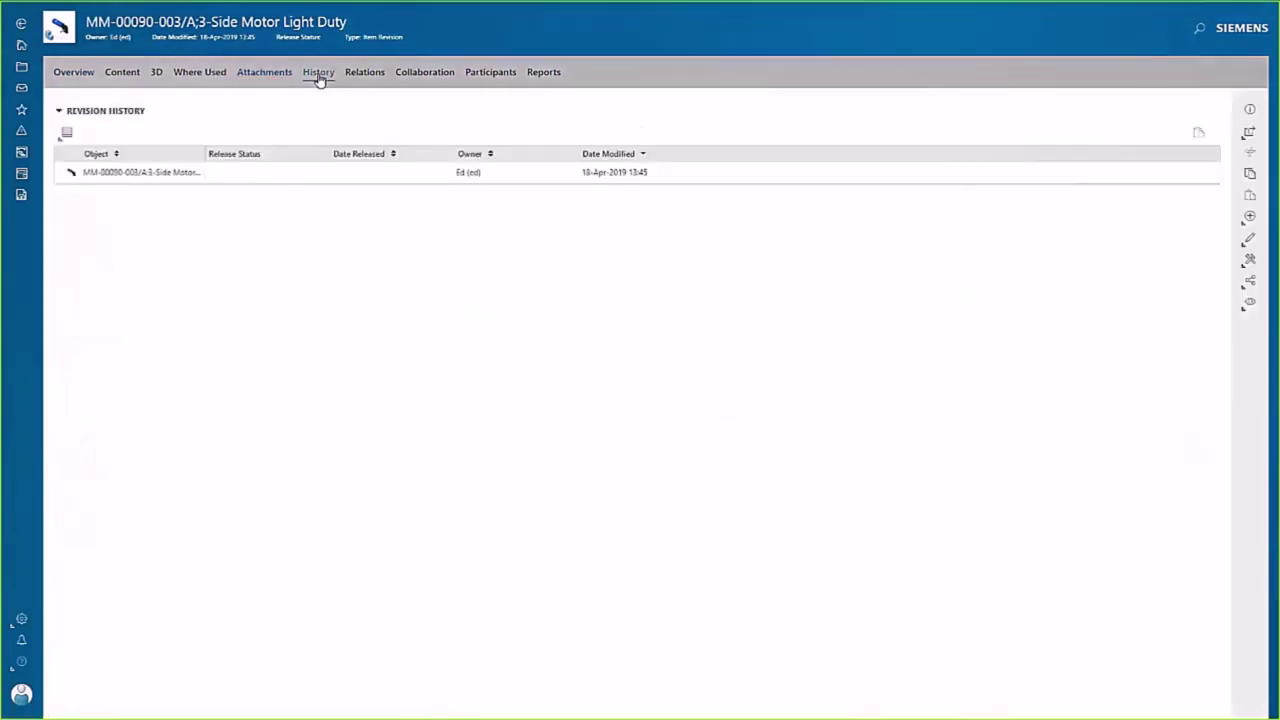
left_click(365, 76)
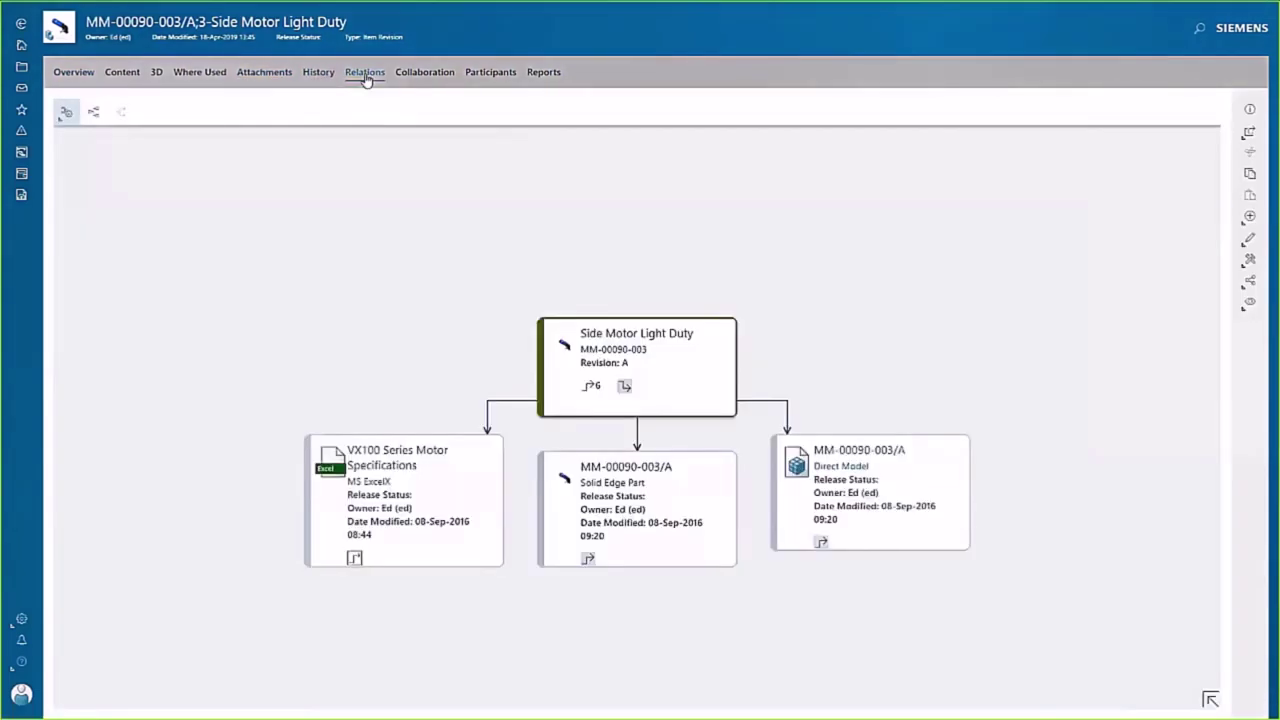
- Expand the motor's parent relations, including the GEARBOX ASSEMBLY and Frame Assembly parents
left_click(591, 387)
left_click_drag(884, 397, 532, 439)
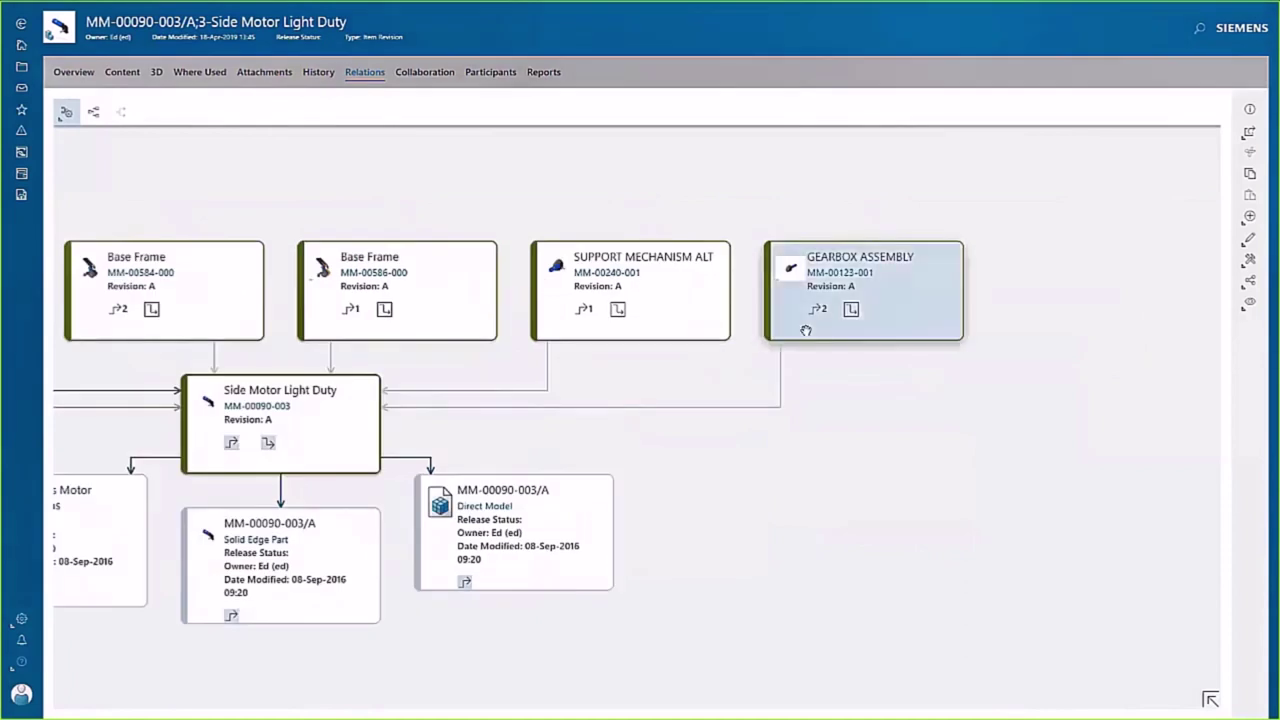
left_click(816, 313)
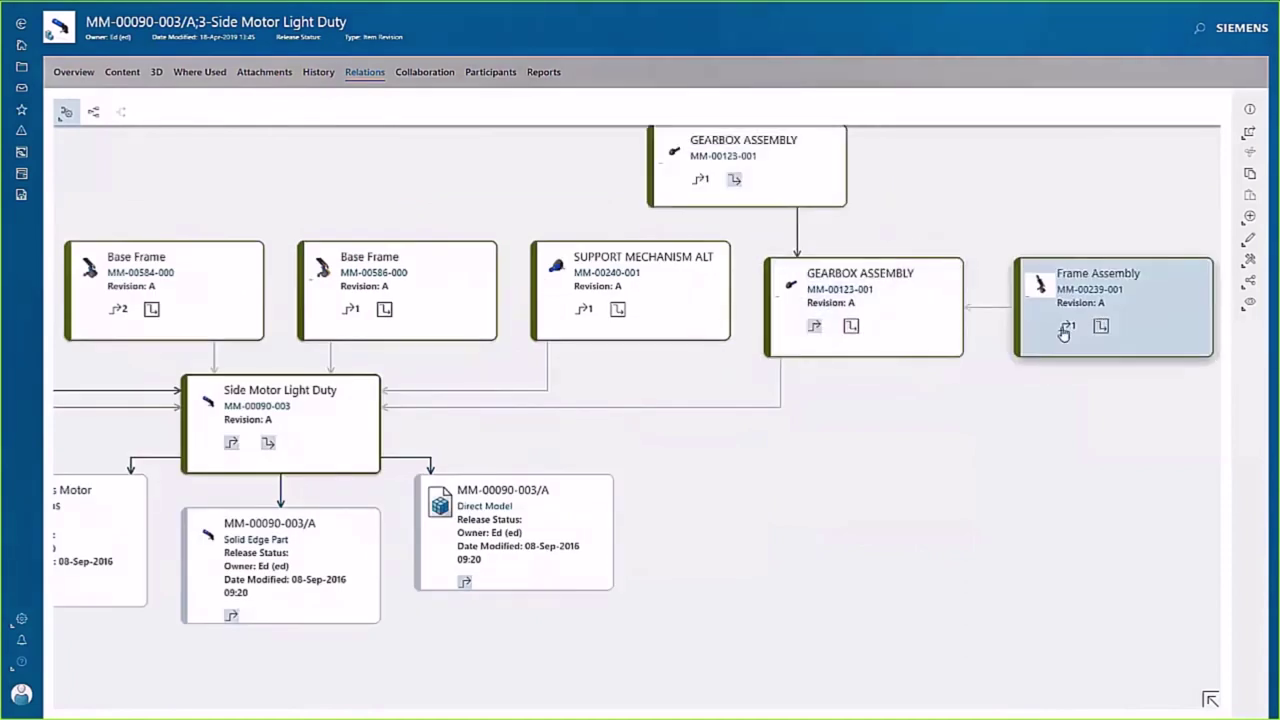
left_click(1064, 328)
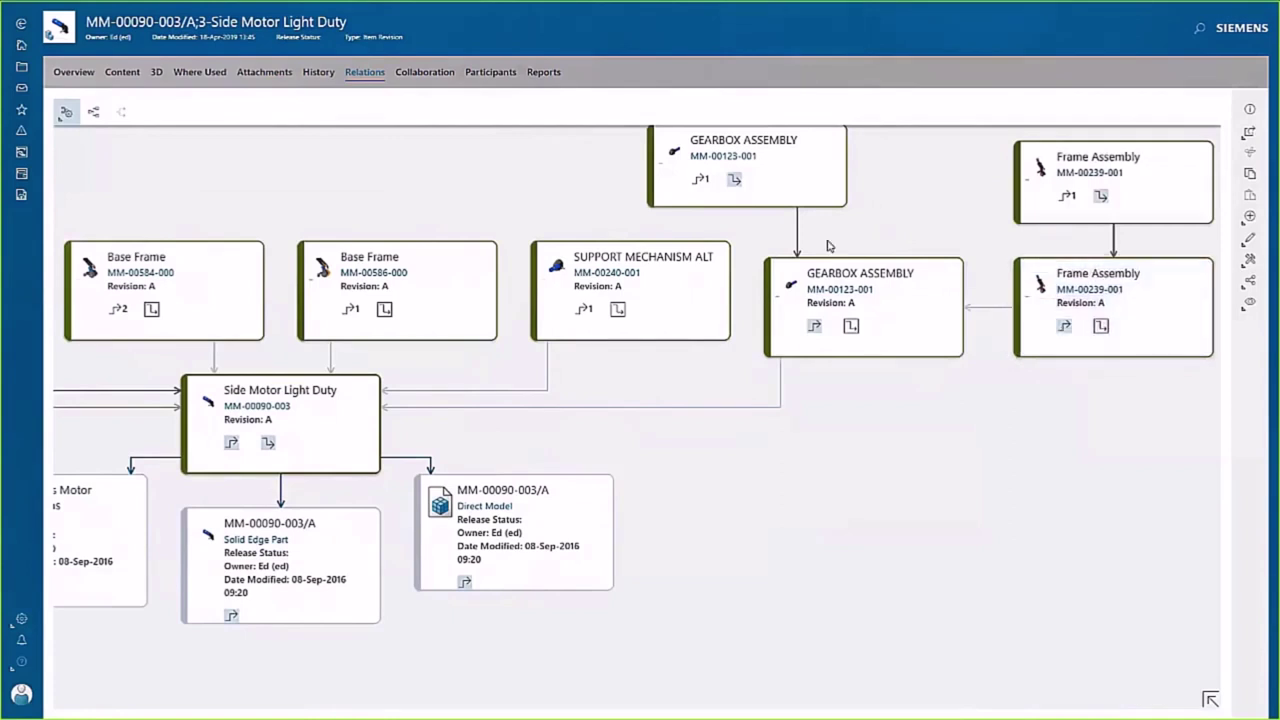
- Open MASTER MOVER - TOP ASSEMBLY revision B from the motor's Where Used contexts
left_click(212, 80)
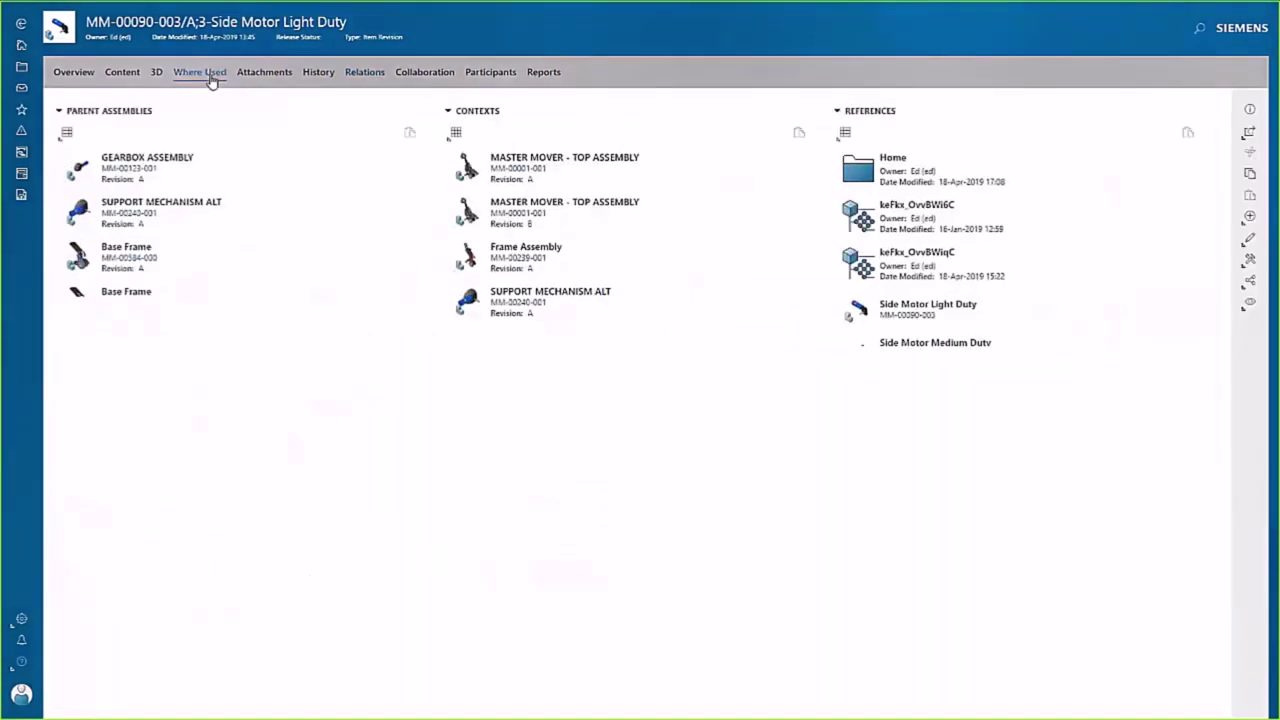
left_click(651, 205)
left_click(652, 205)
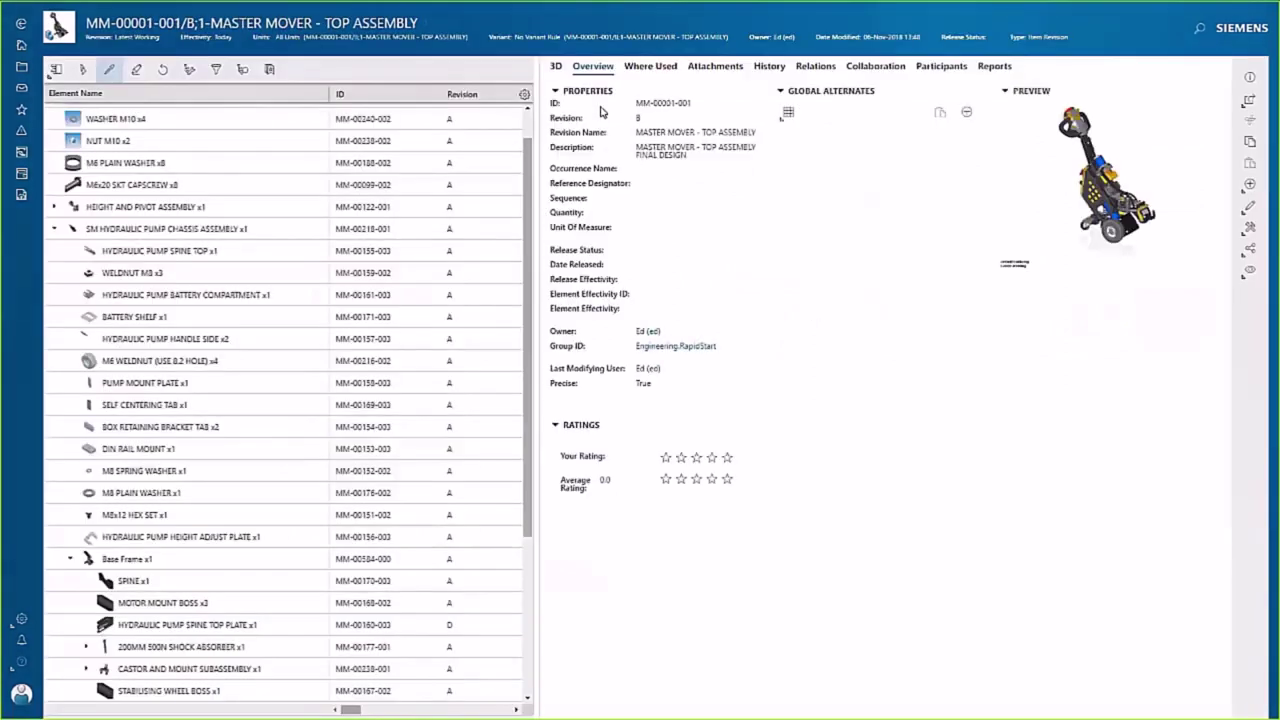
- Collapse the pump chassis assembly, expand HEIGHT AND PIVOT ASSEMBLY, and show the revision history
left_click(54, 234)
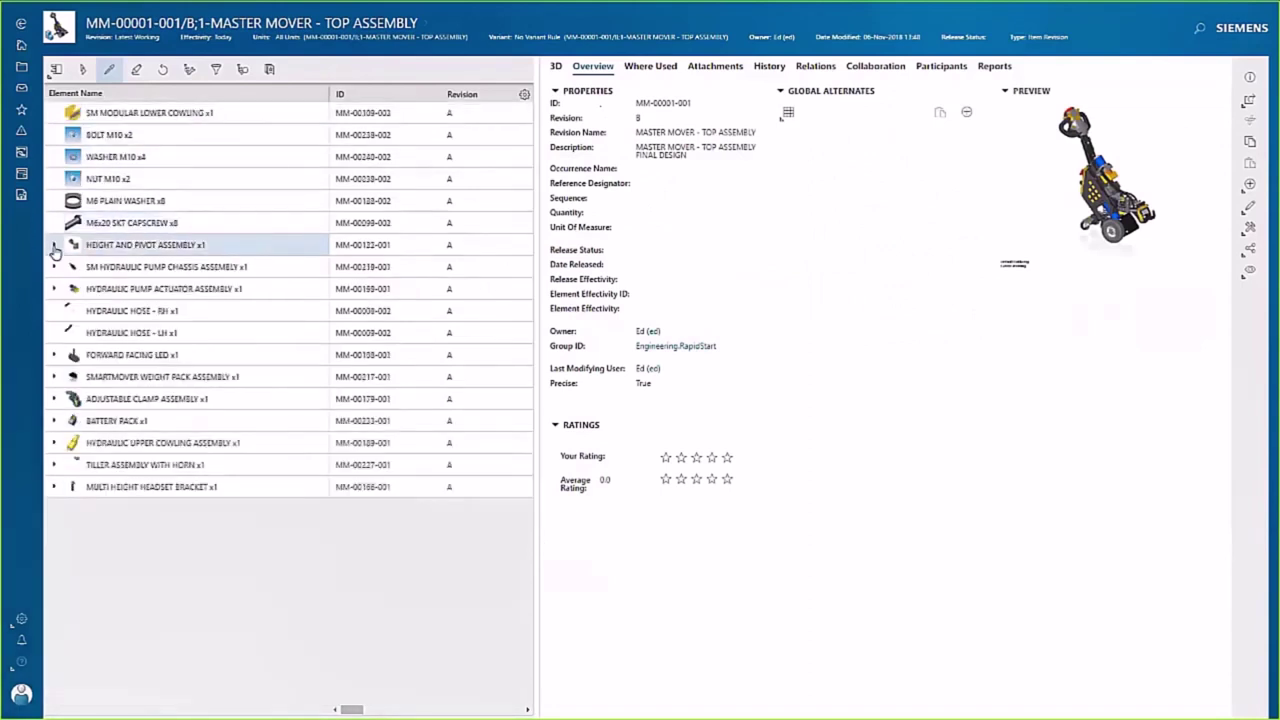
left_click(54, 245)
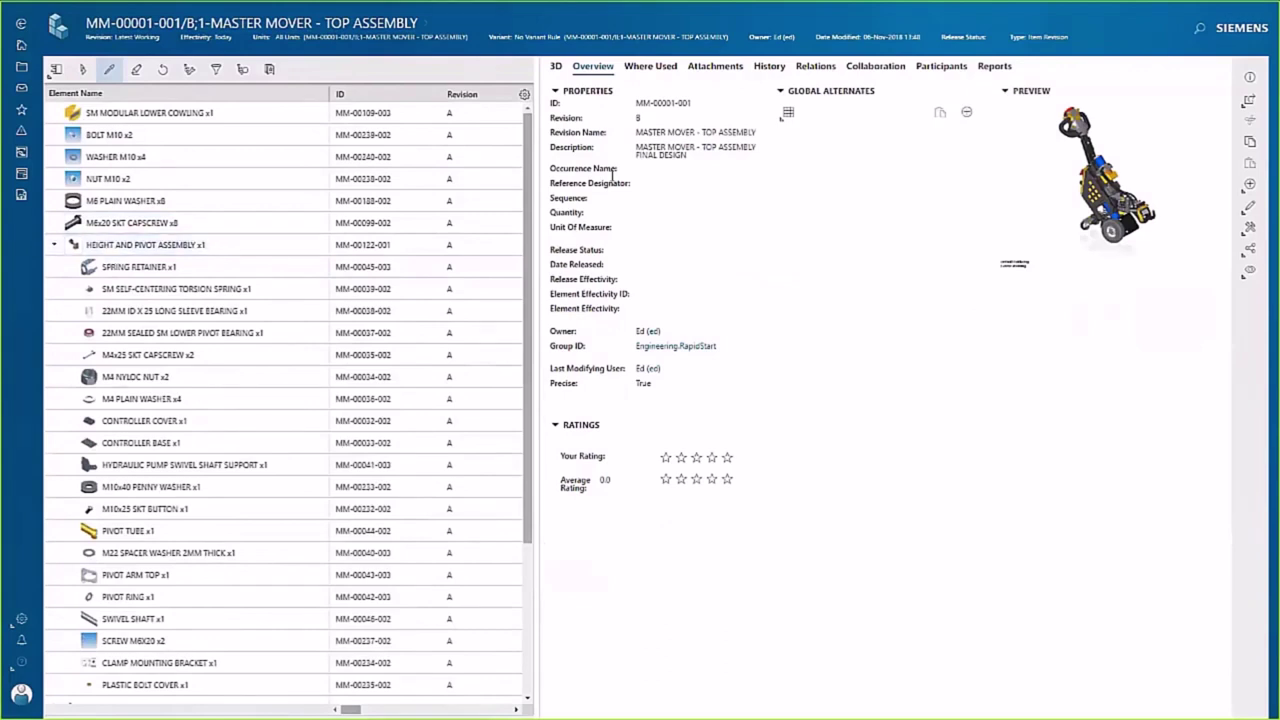
left_click(763, 75)
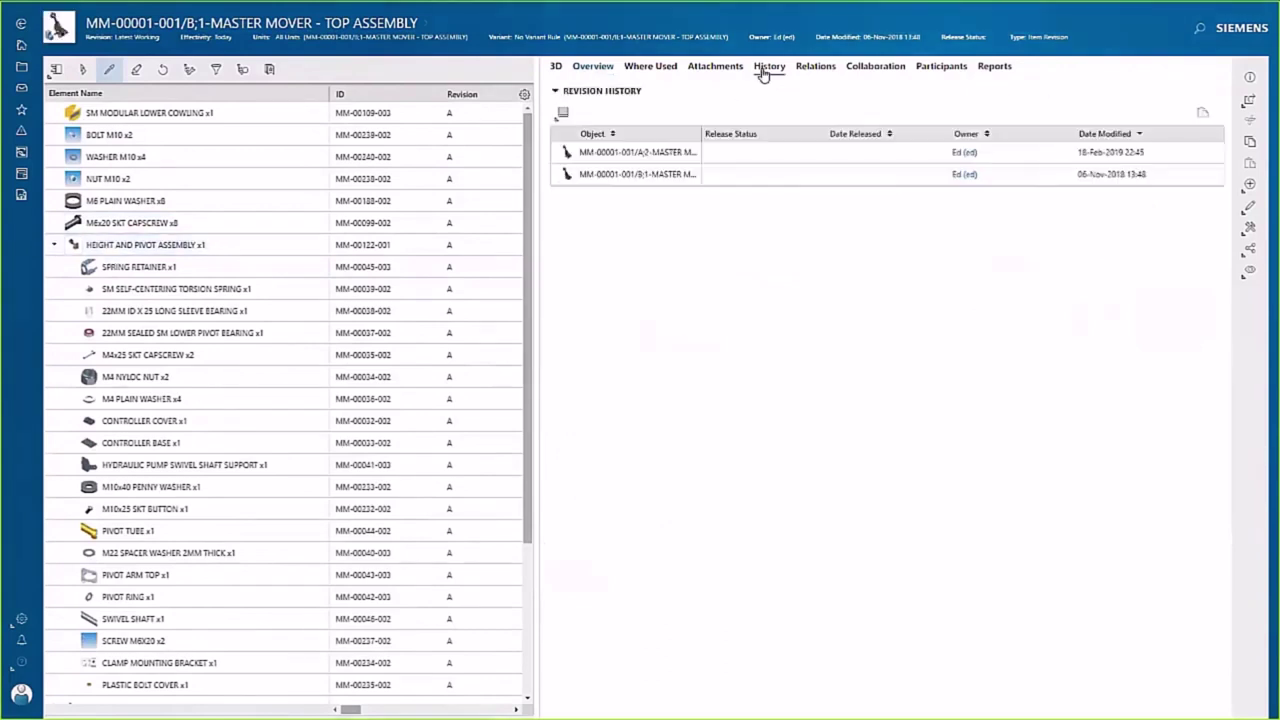
- Select revisions A and B and compare their contents
left_click(666, 151)
left_click(661, 174, "ctrl")
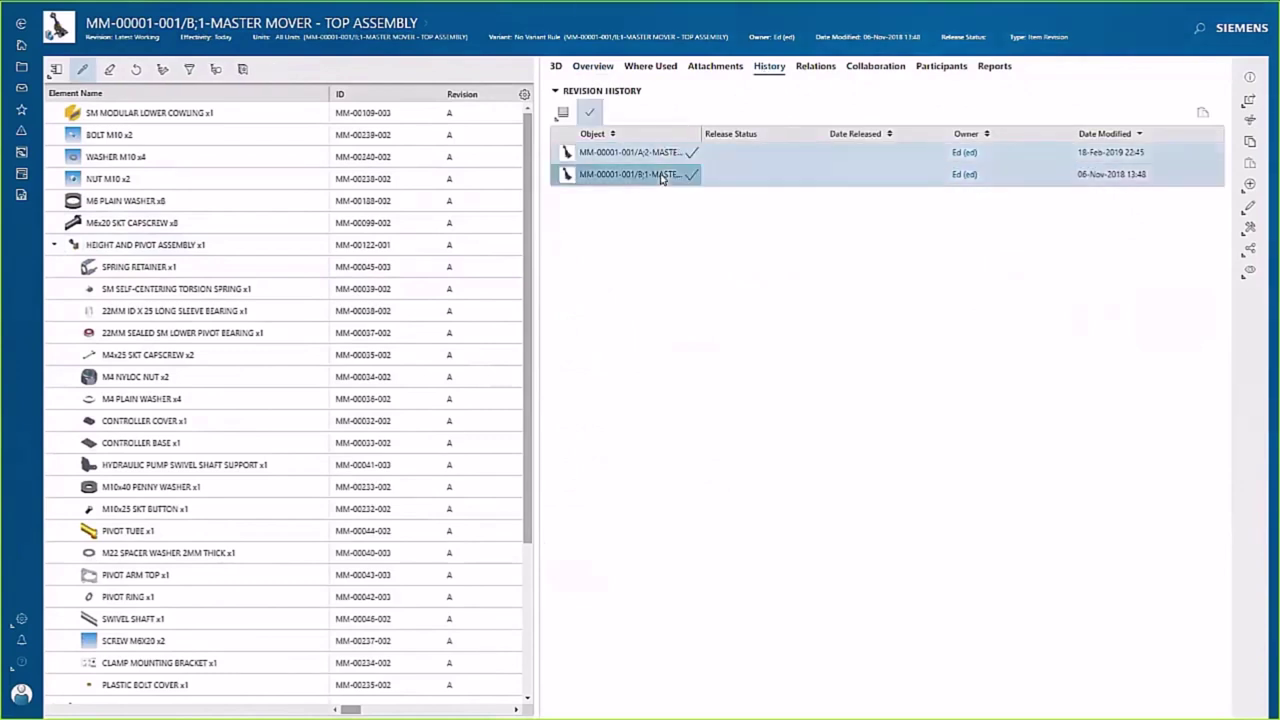
left_click(1248, 276)
left_click(1188, 278)
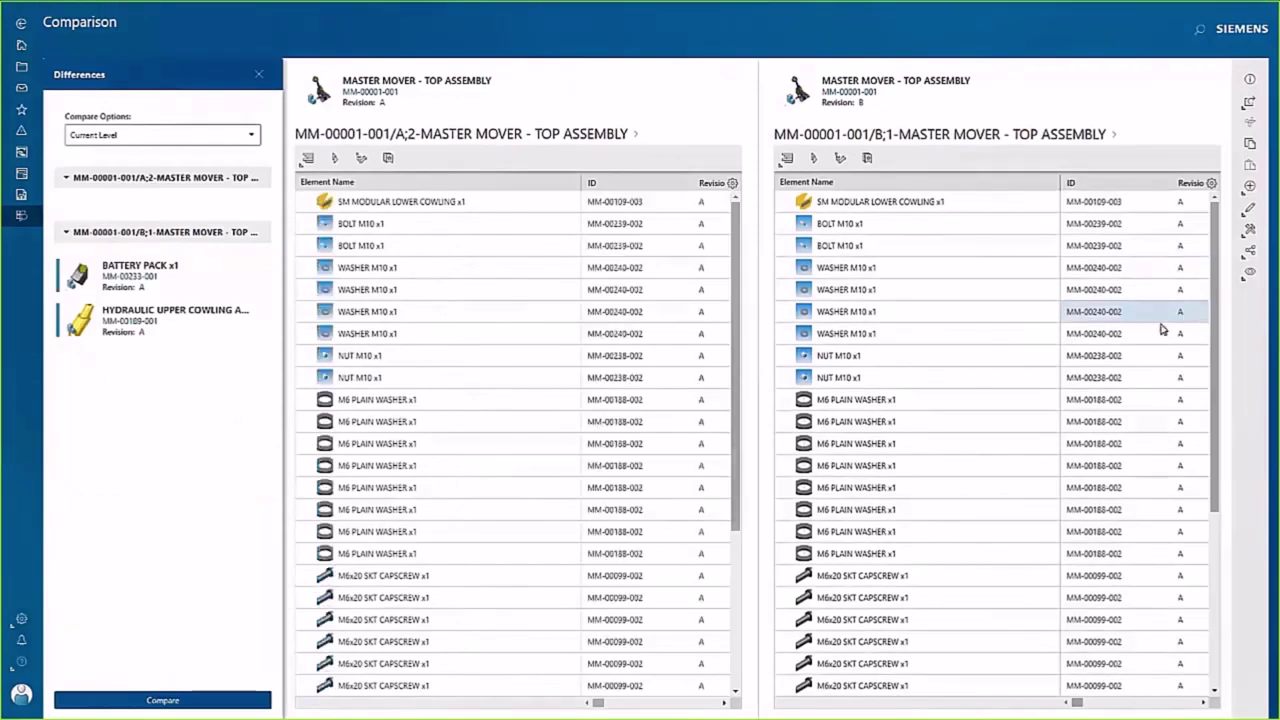
- Highlight the Battery Pack and Hydraulic Upper Cowling differences in the structure, then go back
scroll(1161, 329, "down", 3)
scroll(645, 421, "down", 3)
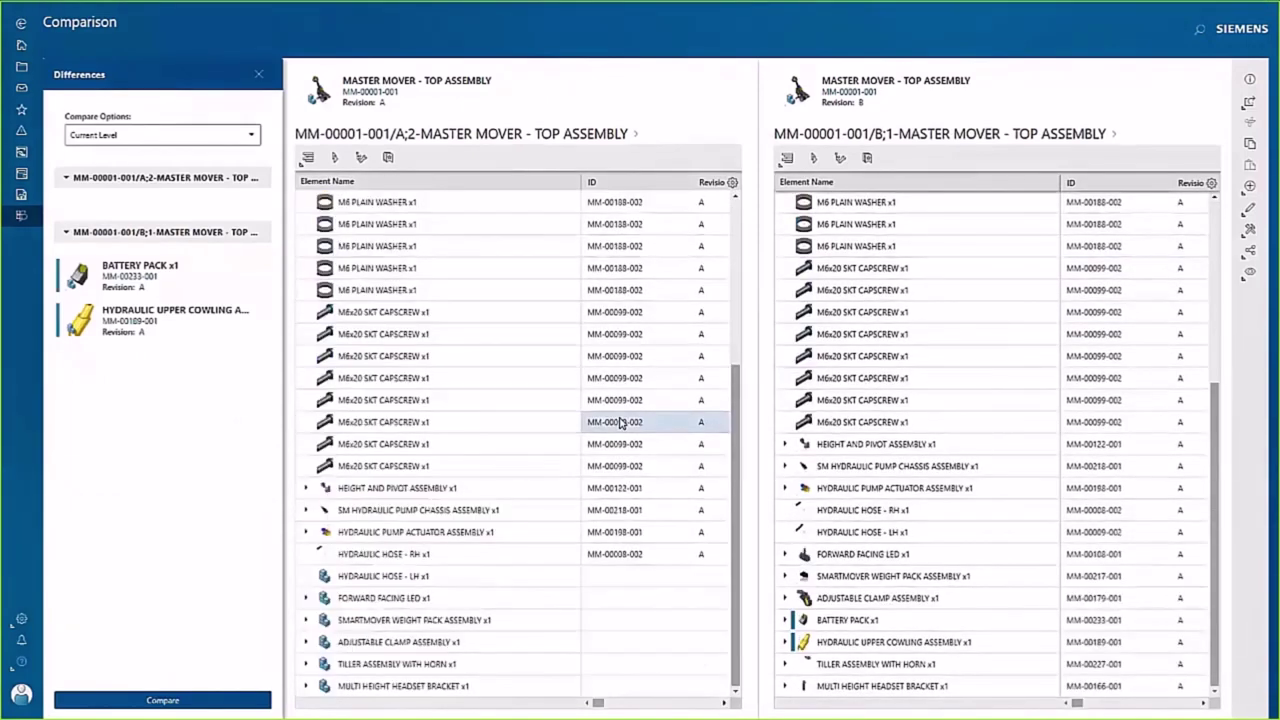
left_click(150, 276)
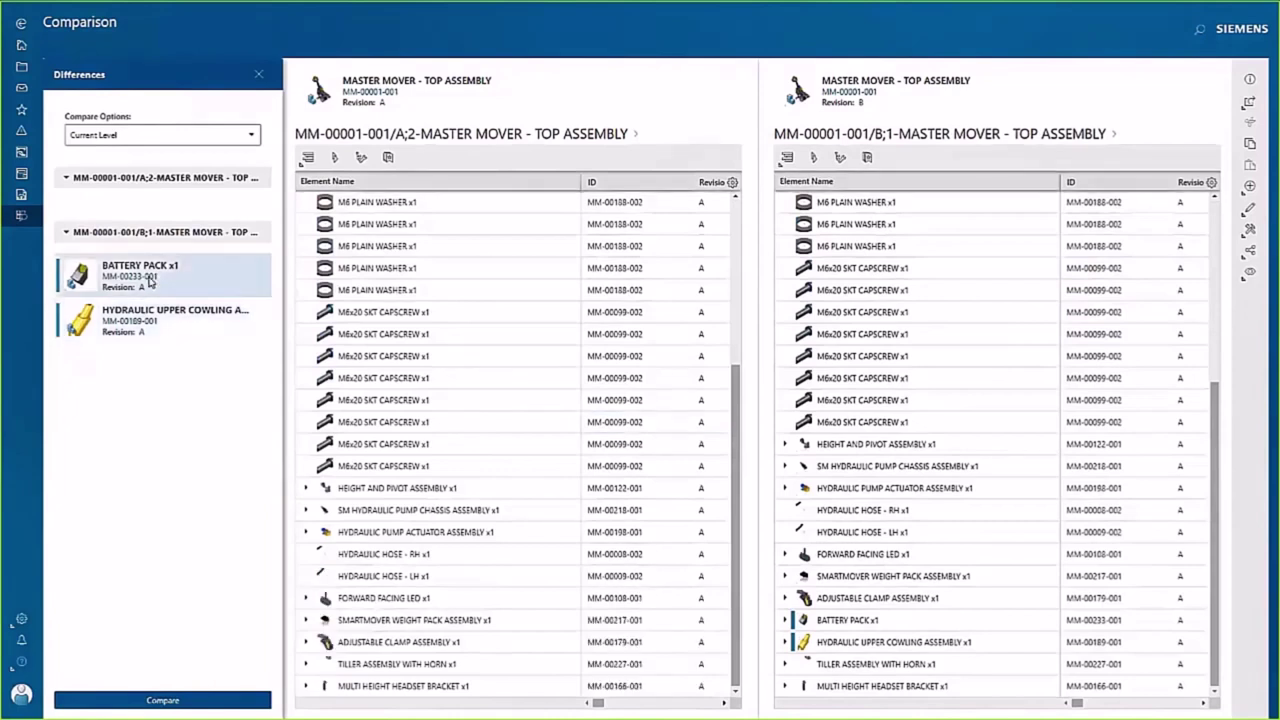
left_click(150, 320)
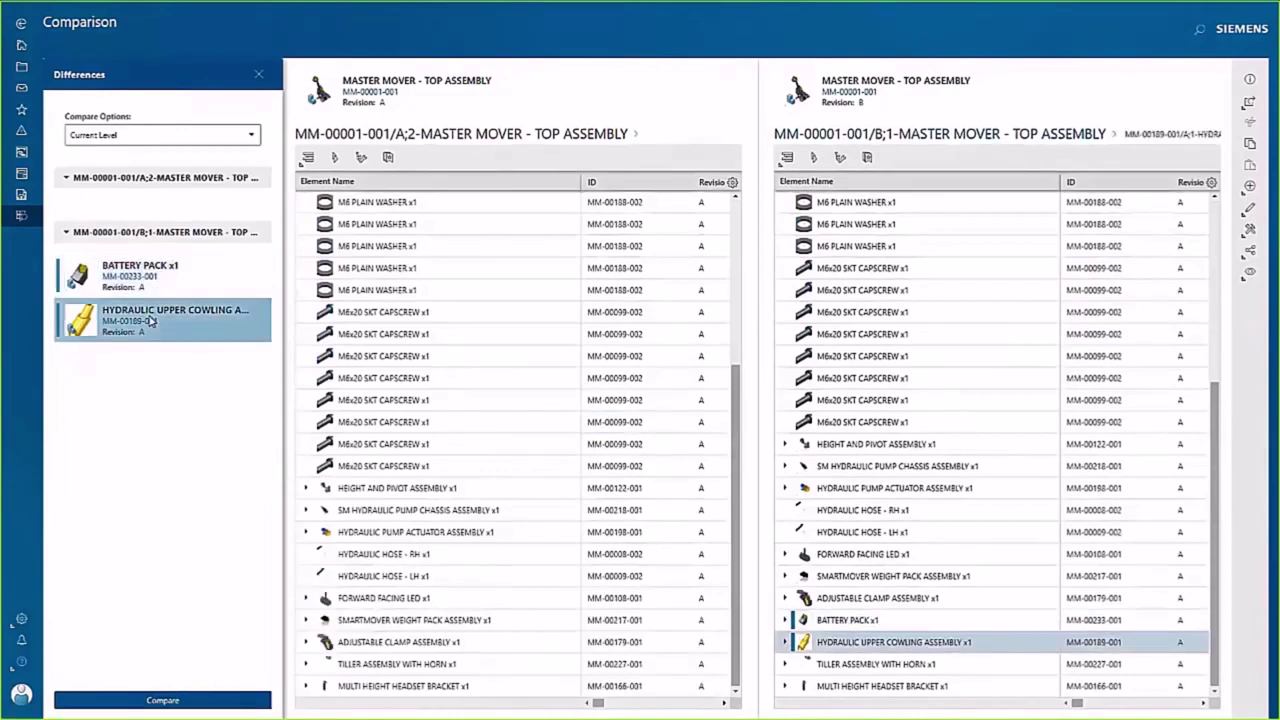
left_click(22, 25)
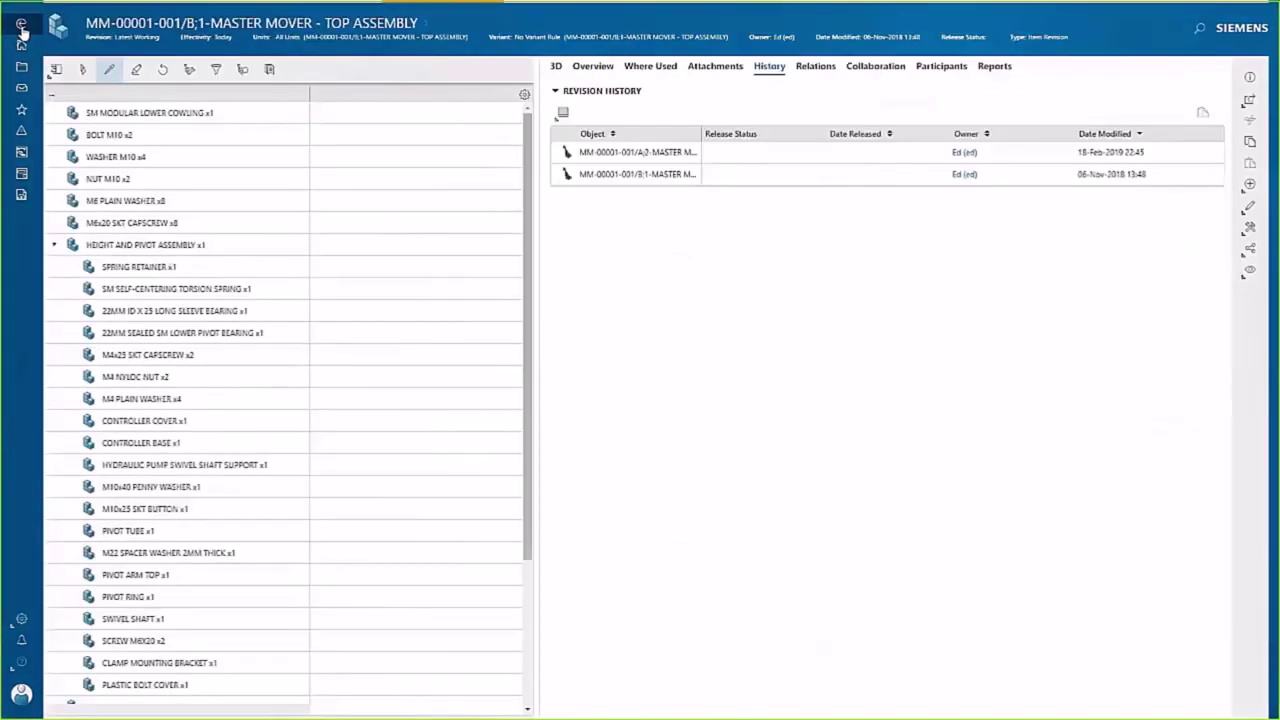
- Show the assembly in 3D, rotate it upright, and select then clear the WEIGHT PROFILE part
left_click(556, 68)
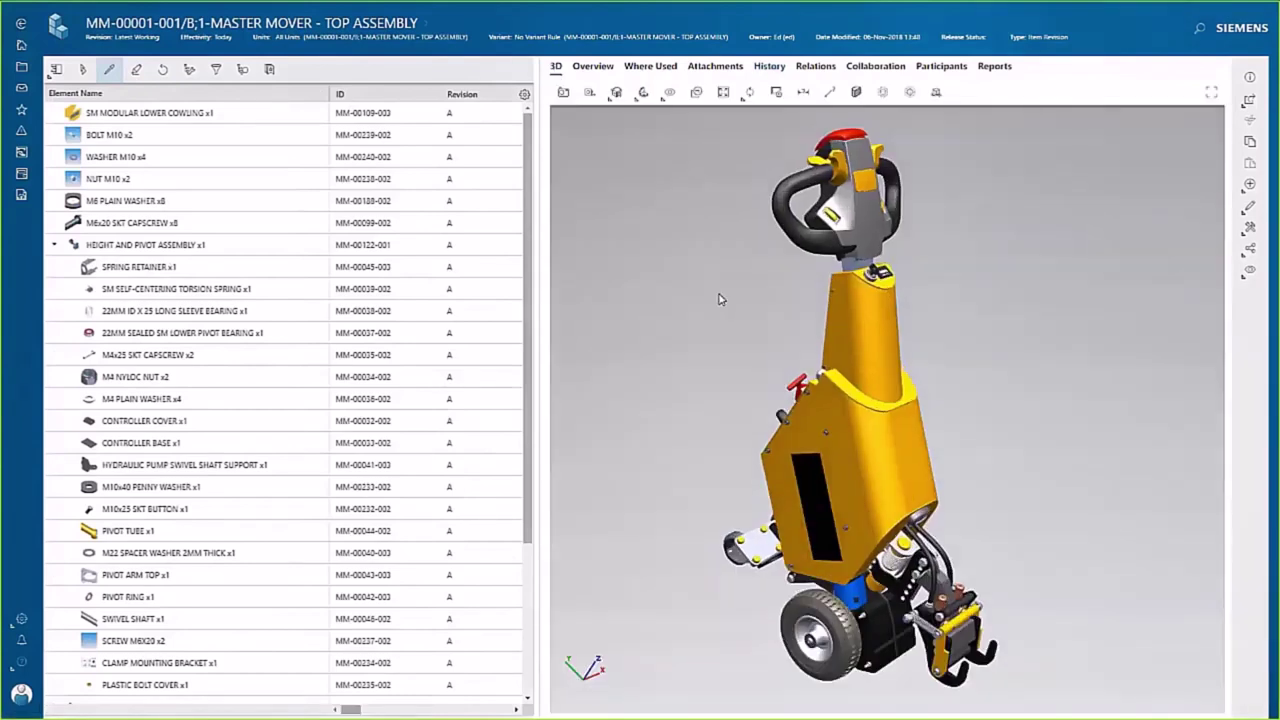
left_click_drag(720, 294, 782, 356)
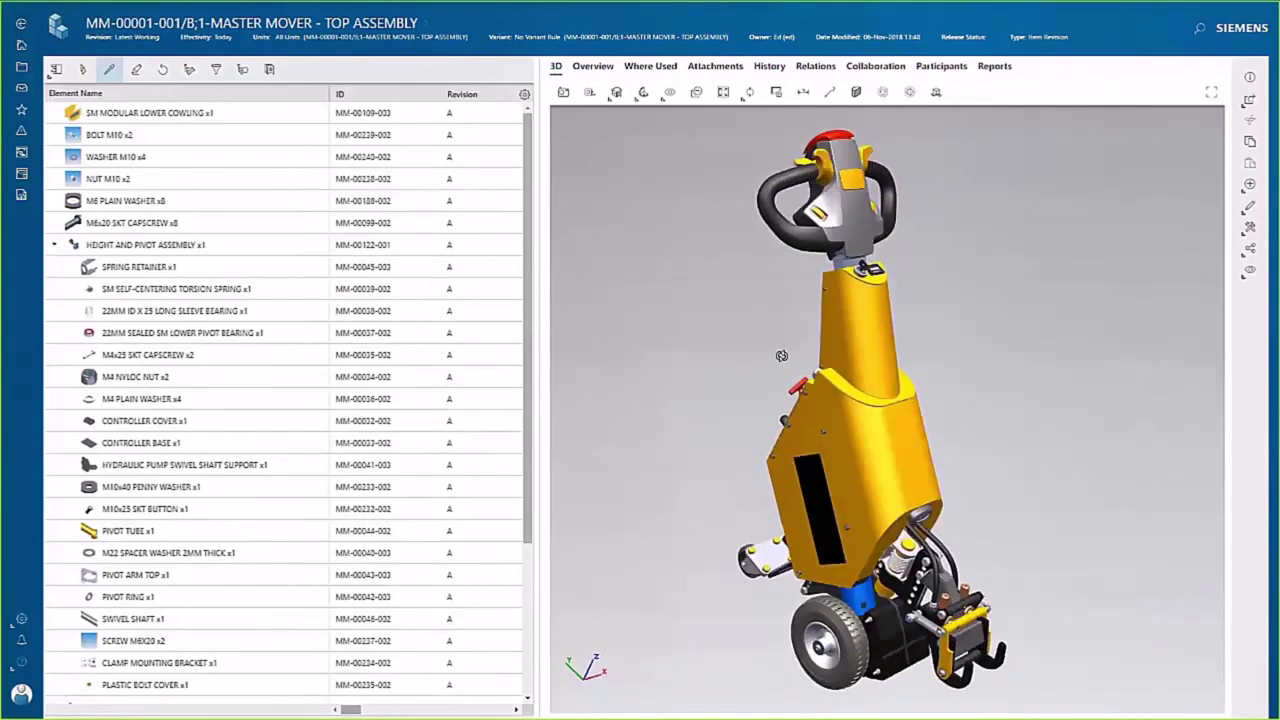
left_click(834, 318)
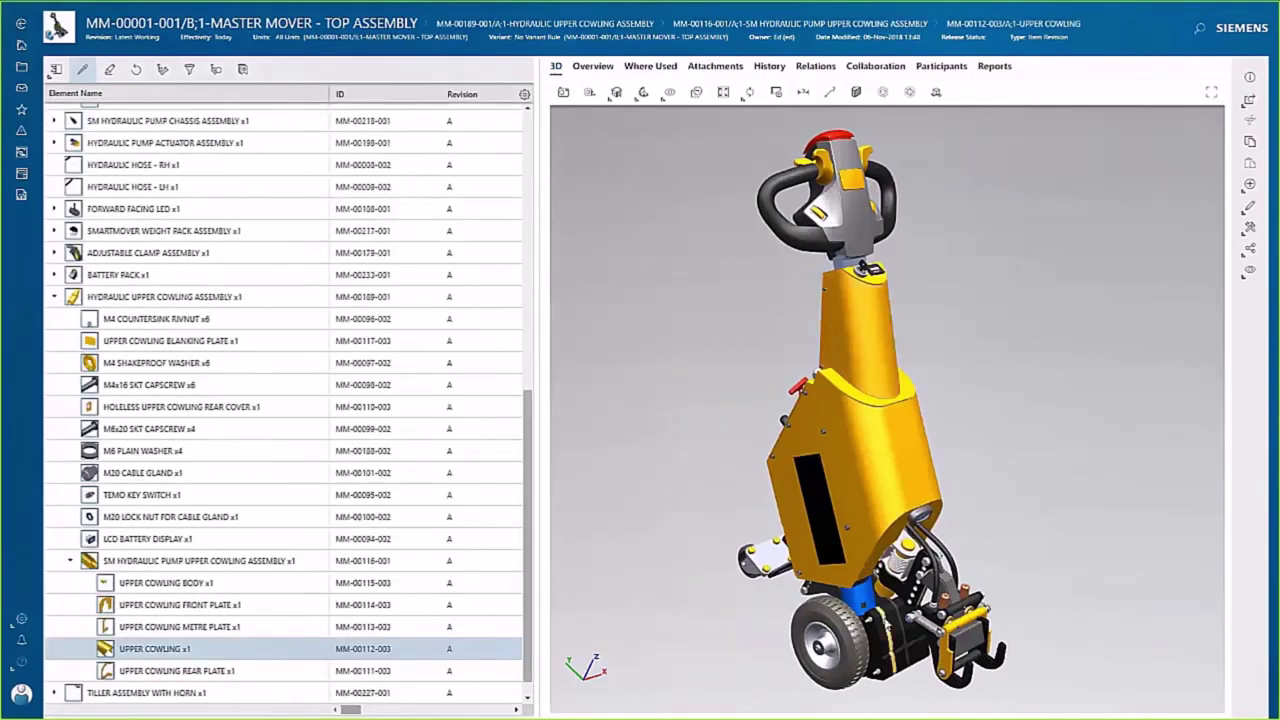
left_click(885, 623)
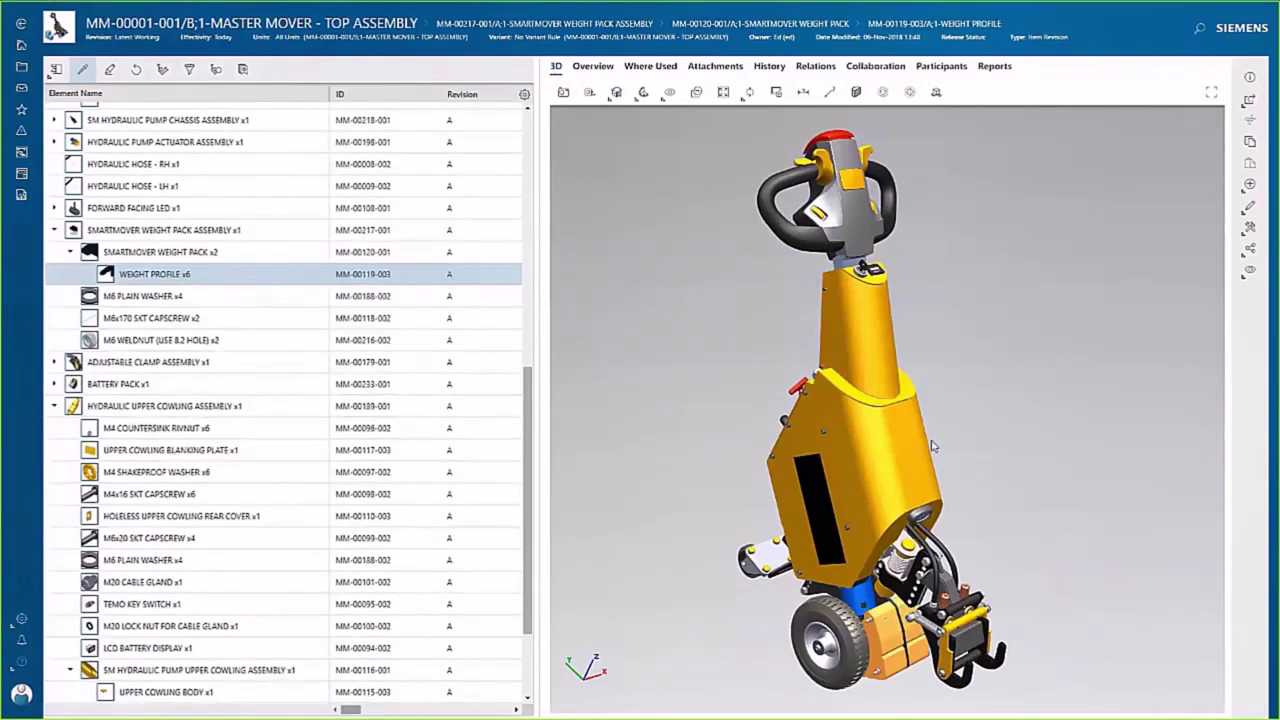
left_click(946, 380)
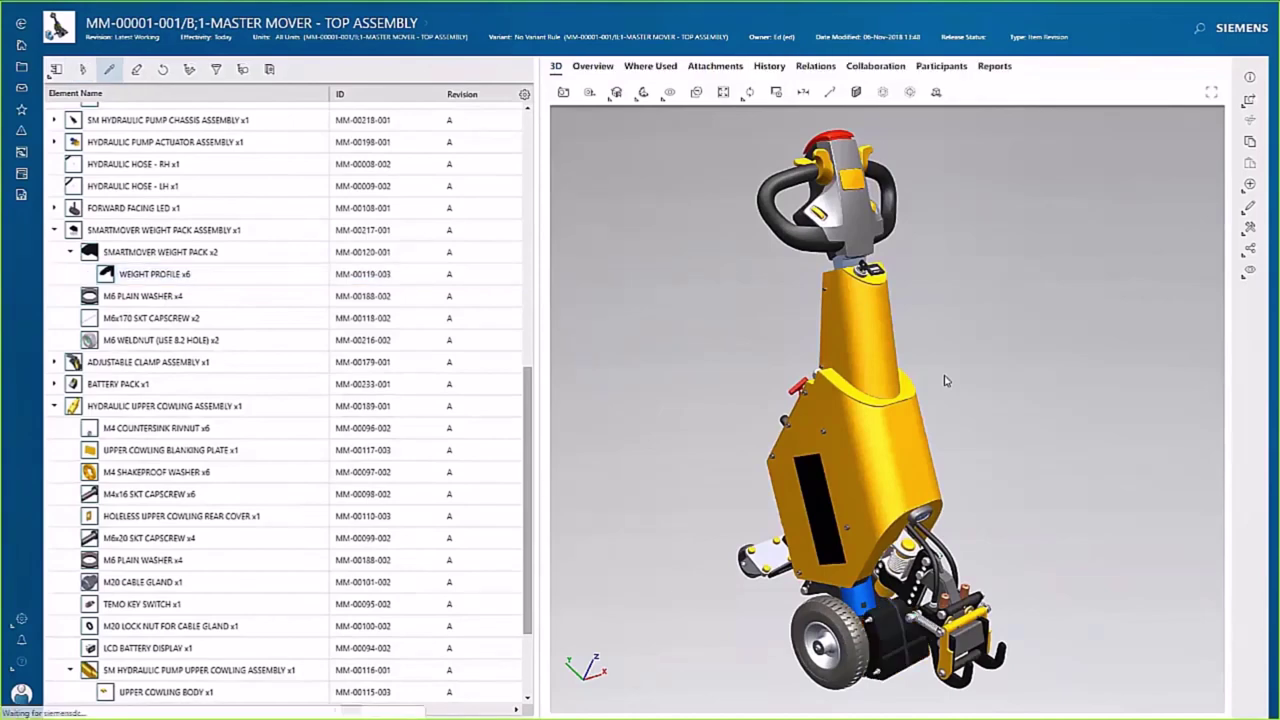
- Add a section plane to the model and orbit the sectioned view
left_click(855, 92)
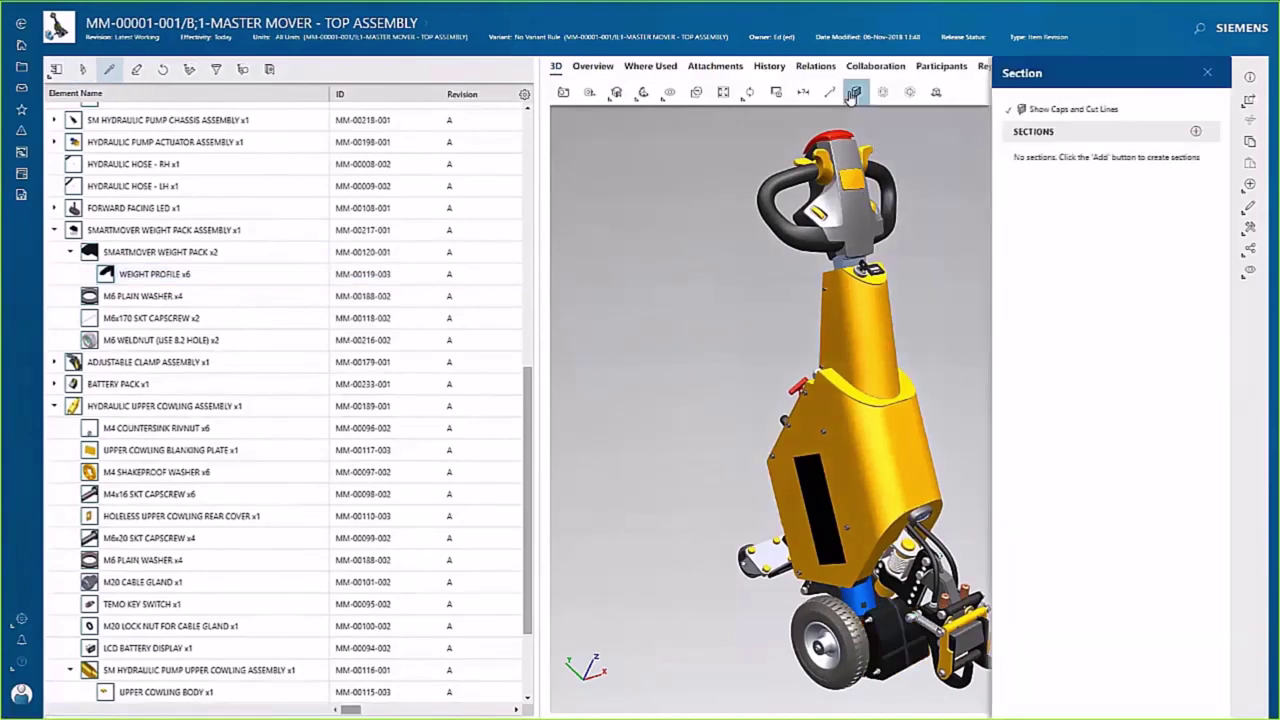
left_click(1200, 134)
left_click(1172, 214)
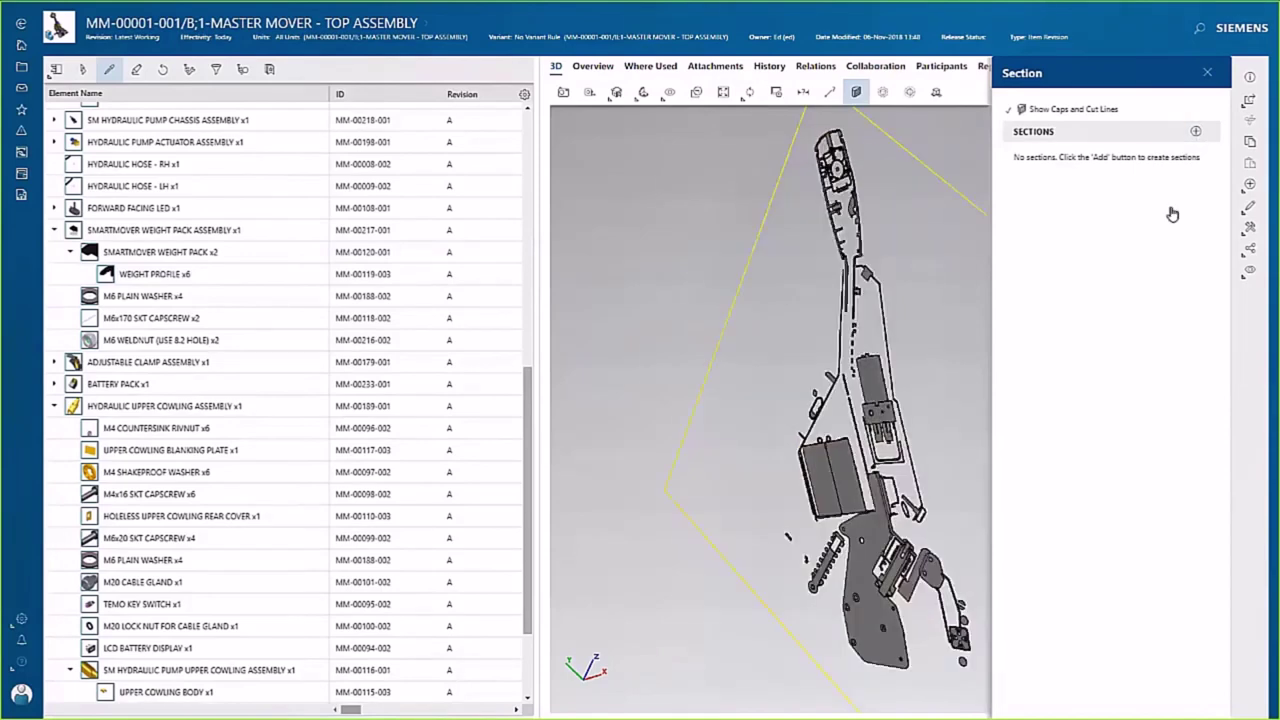
left_click_drag(953, 330, 860, 363)
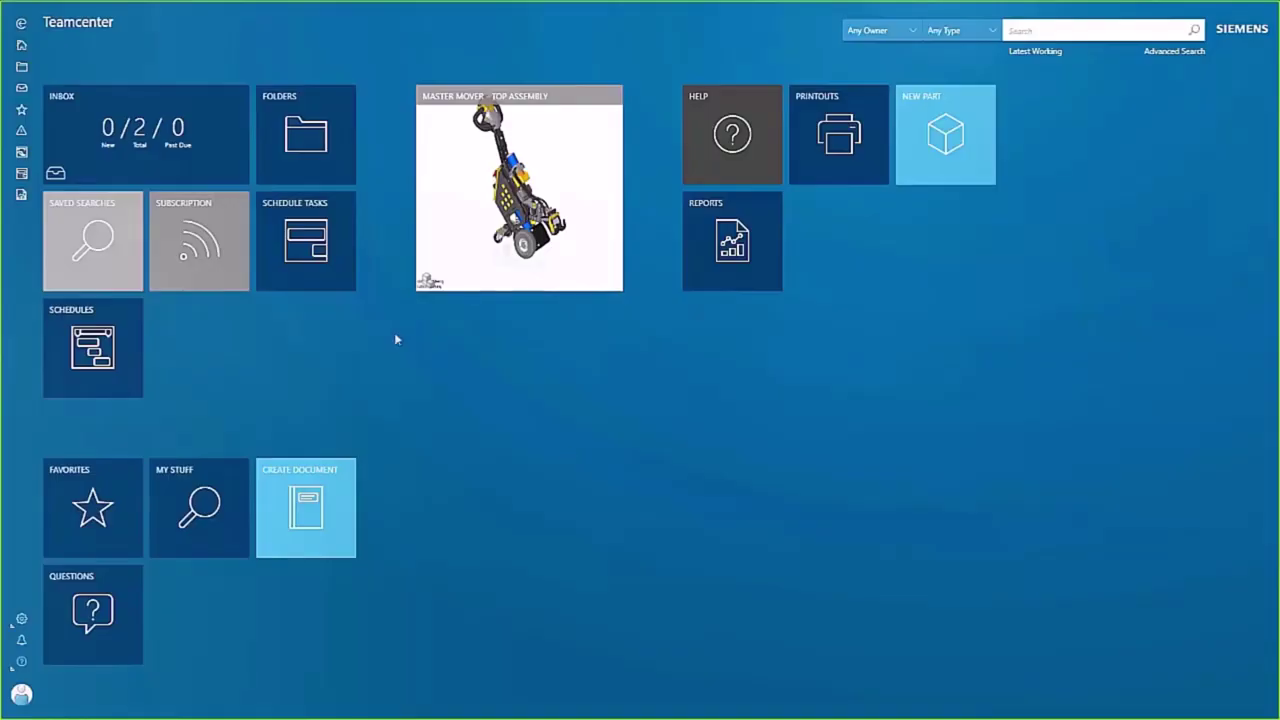
- Open the Perform changes task from the Inbox and toggle its drawing markups on and off
left_click(196, 149)
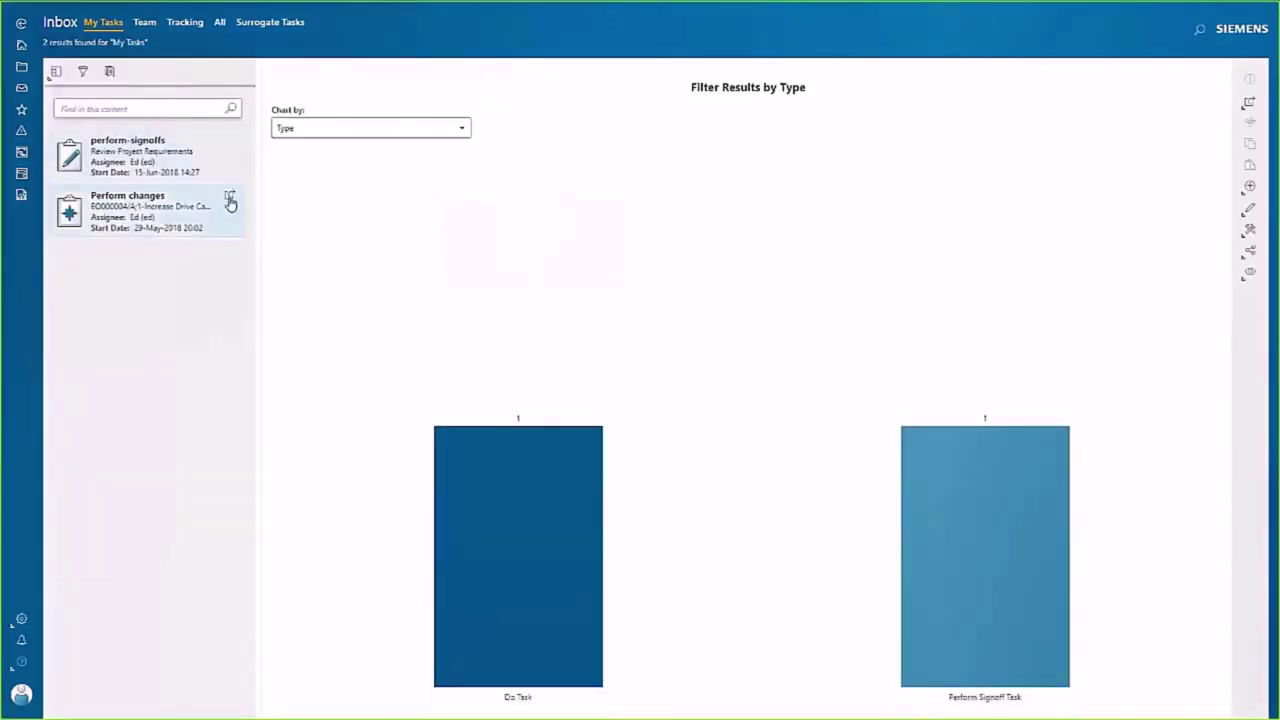
left_click(231, 200)
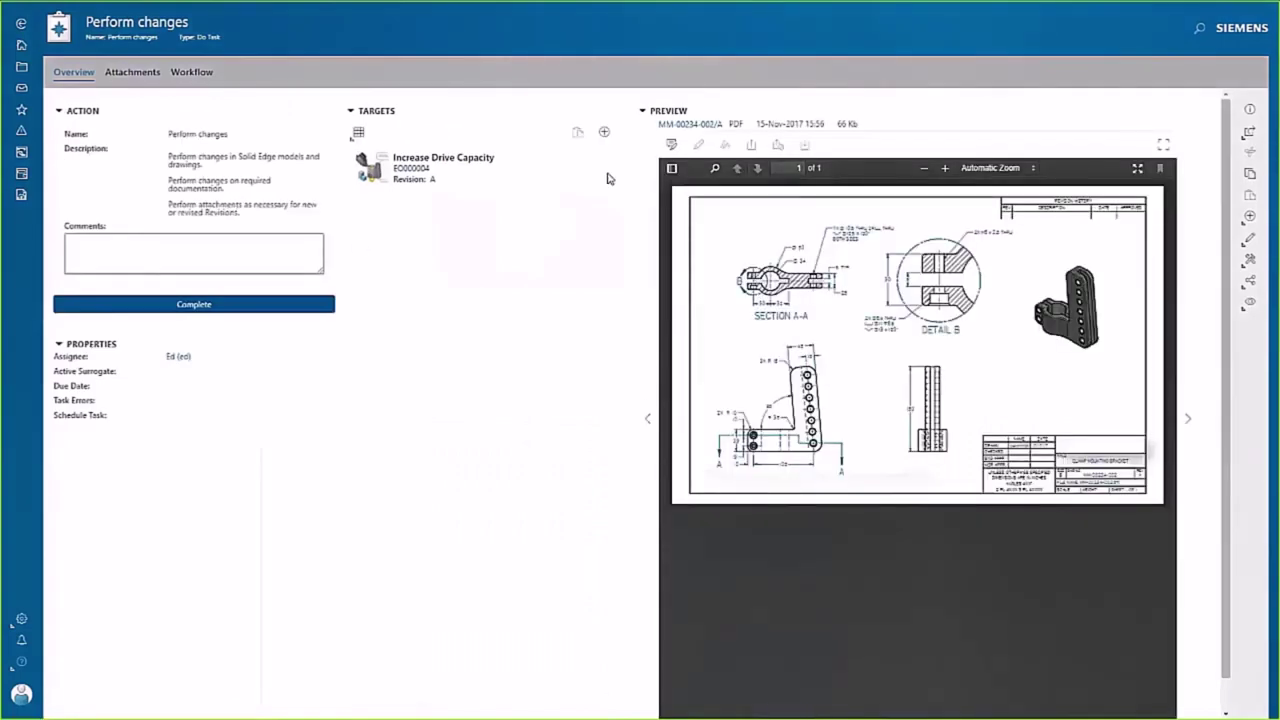
left_click(671, 144)
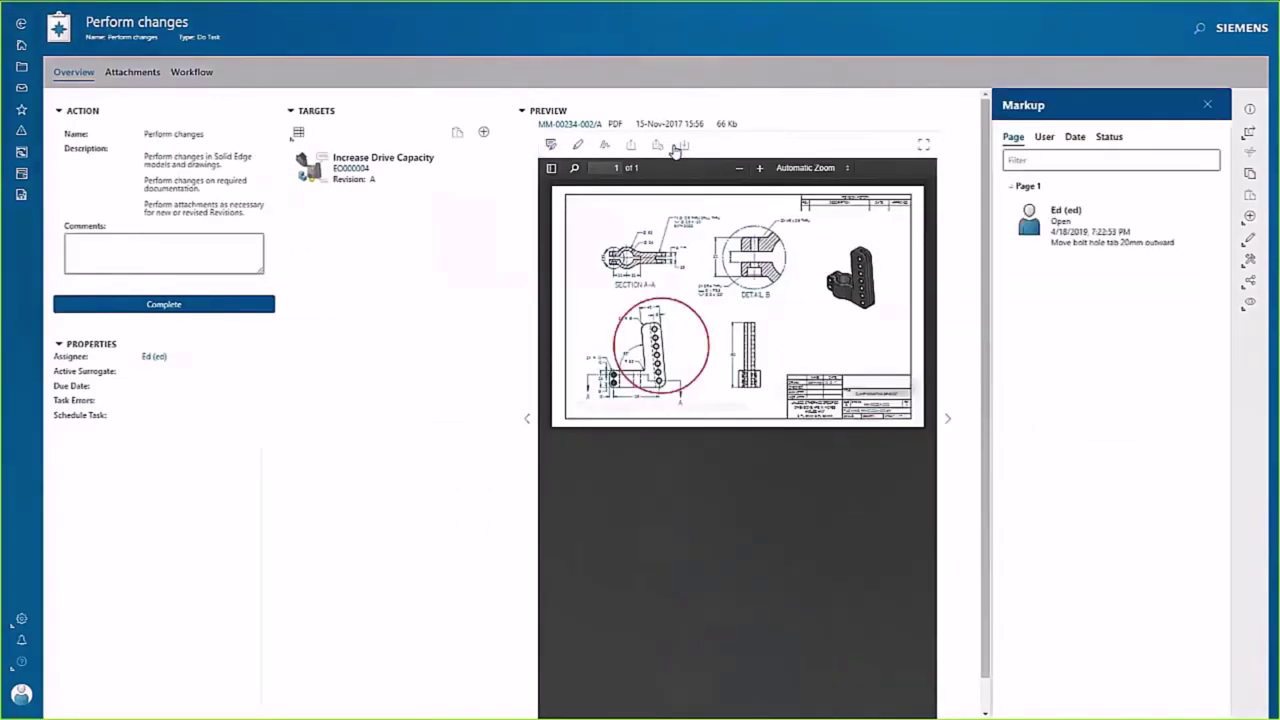
mouse_move(661, 320)
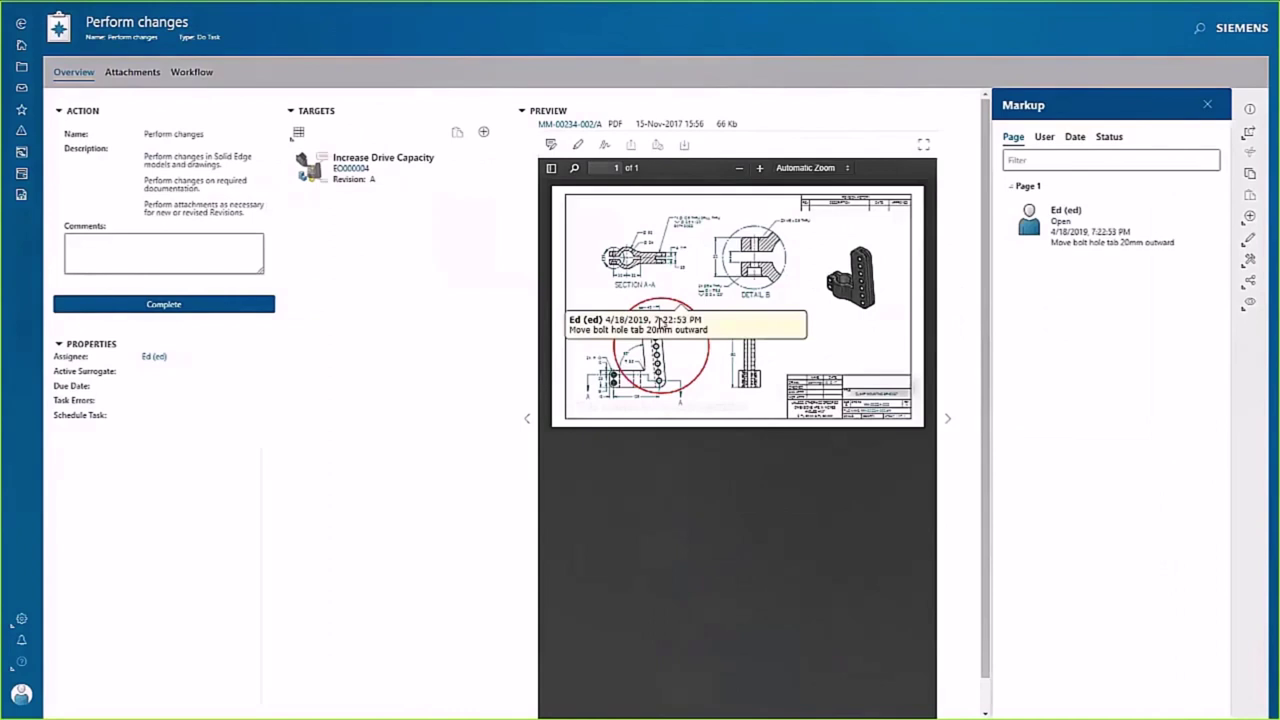
left_click(551, 144)
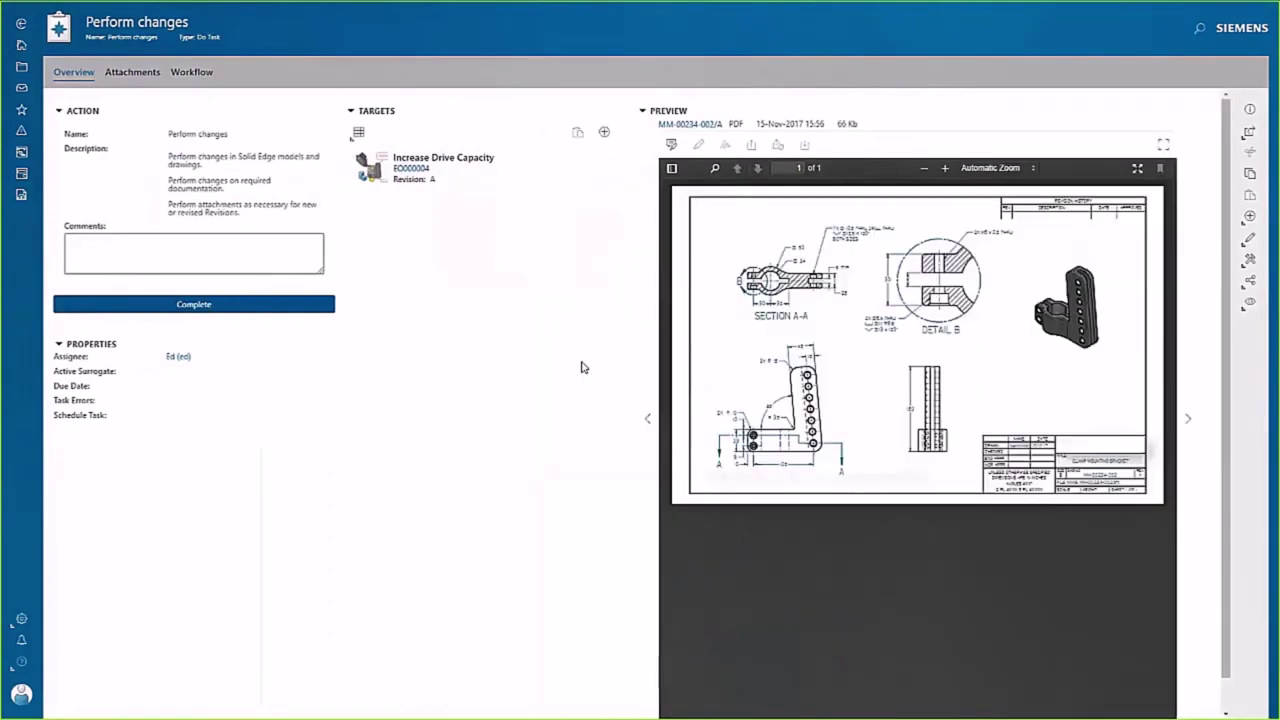
- Preview the annotated markup image and open the Increase Drive Capacity engineering order
left_click(647, 418)
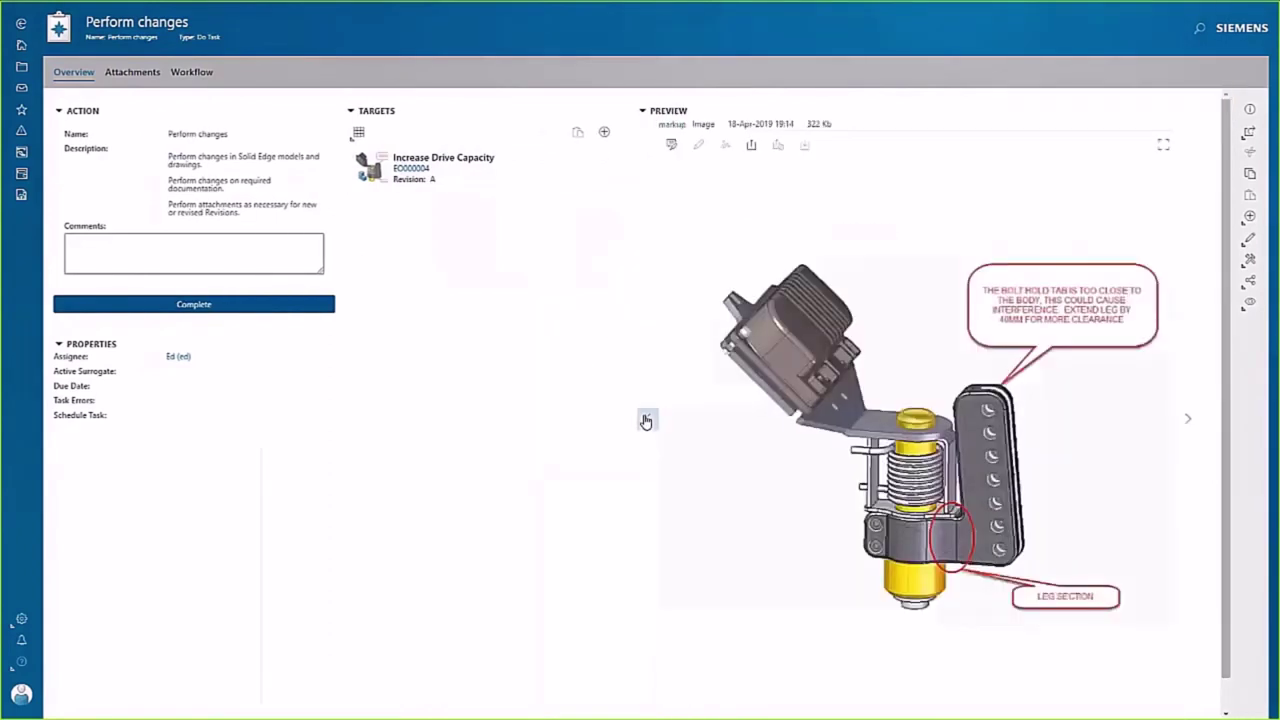
left_click(545, 170)
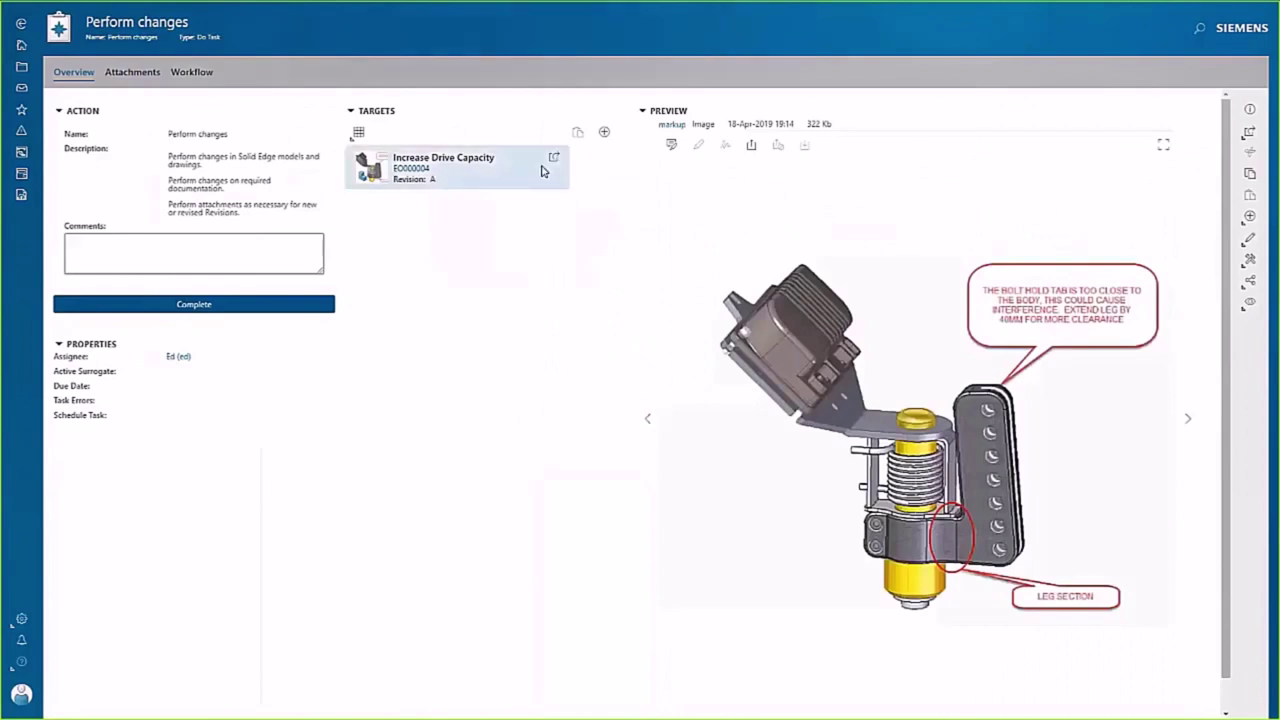
left_click(553, 163)
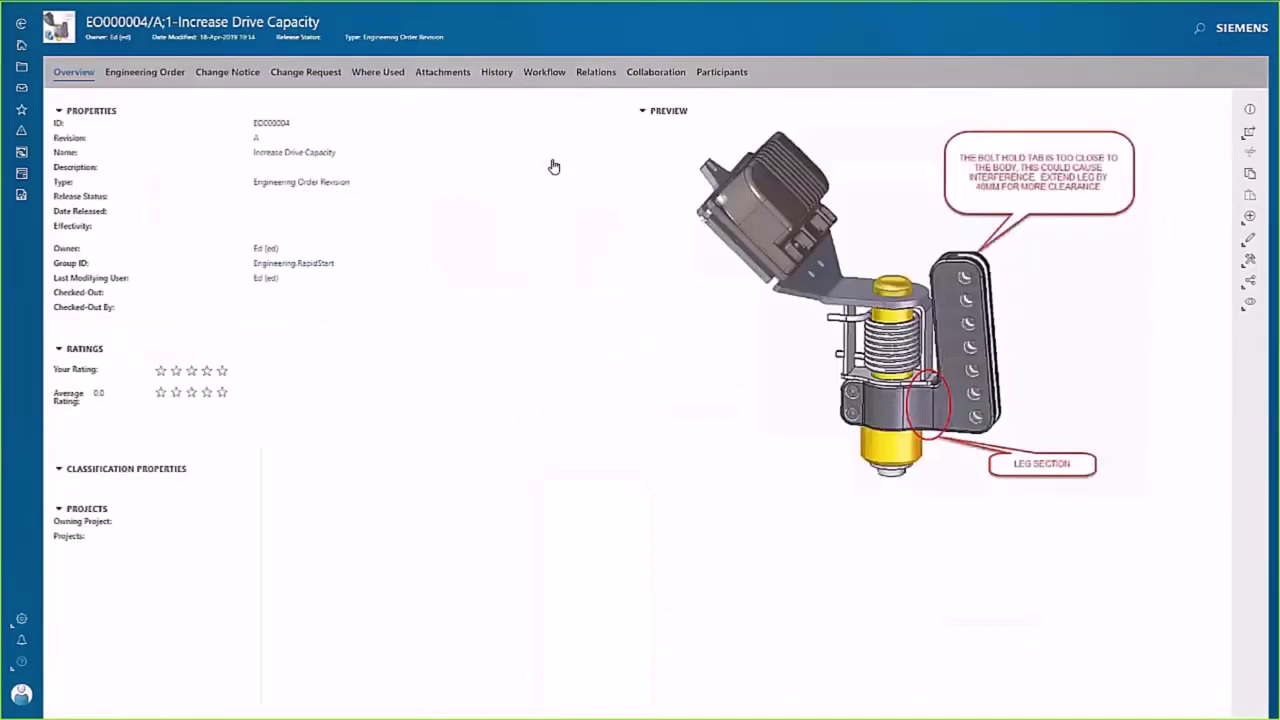
- Check the engineering order's CN - Change Notice, then view its workflow progress
left_click(232, 73)
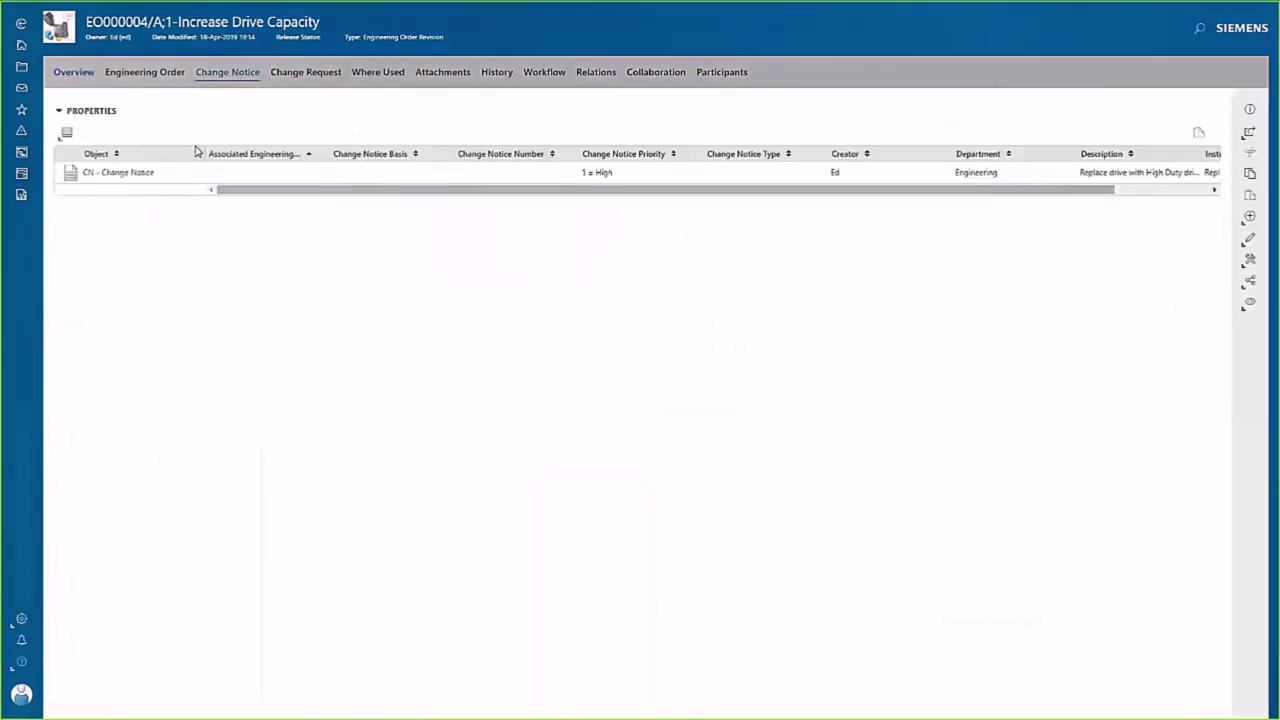
left_click(195, 175)
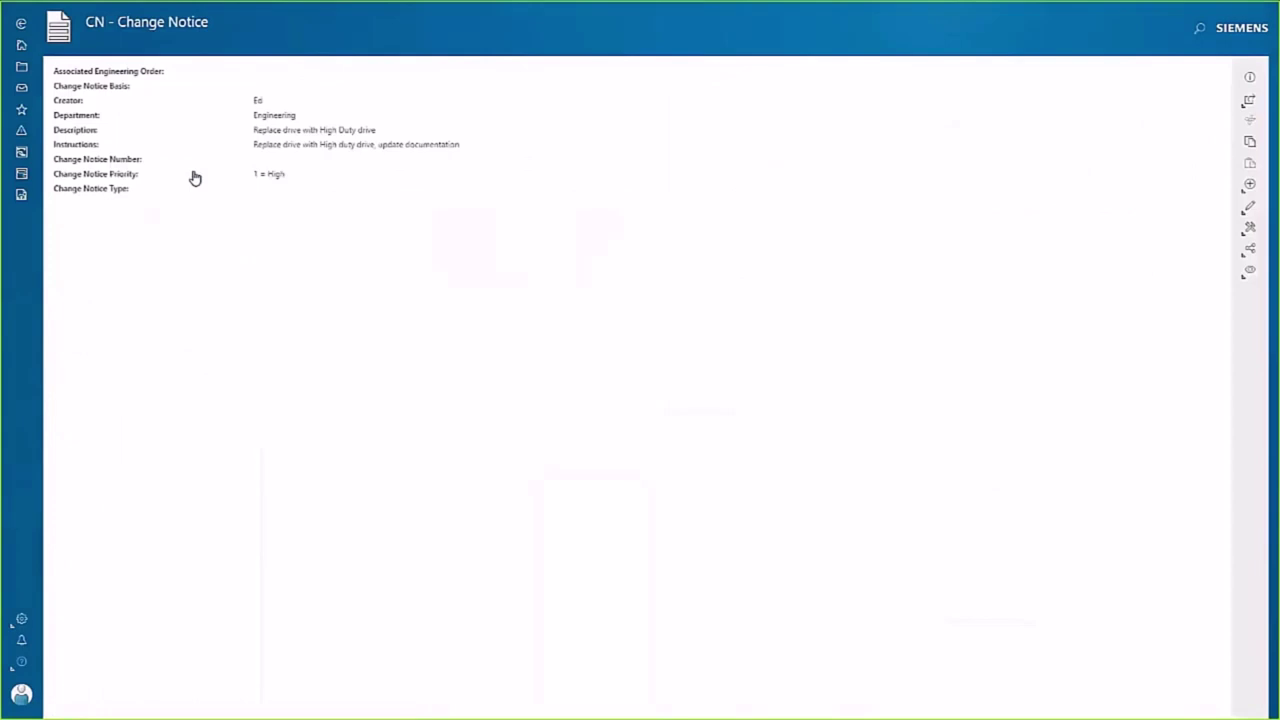
left_click(20, 23)
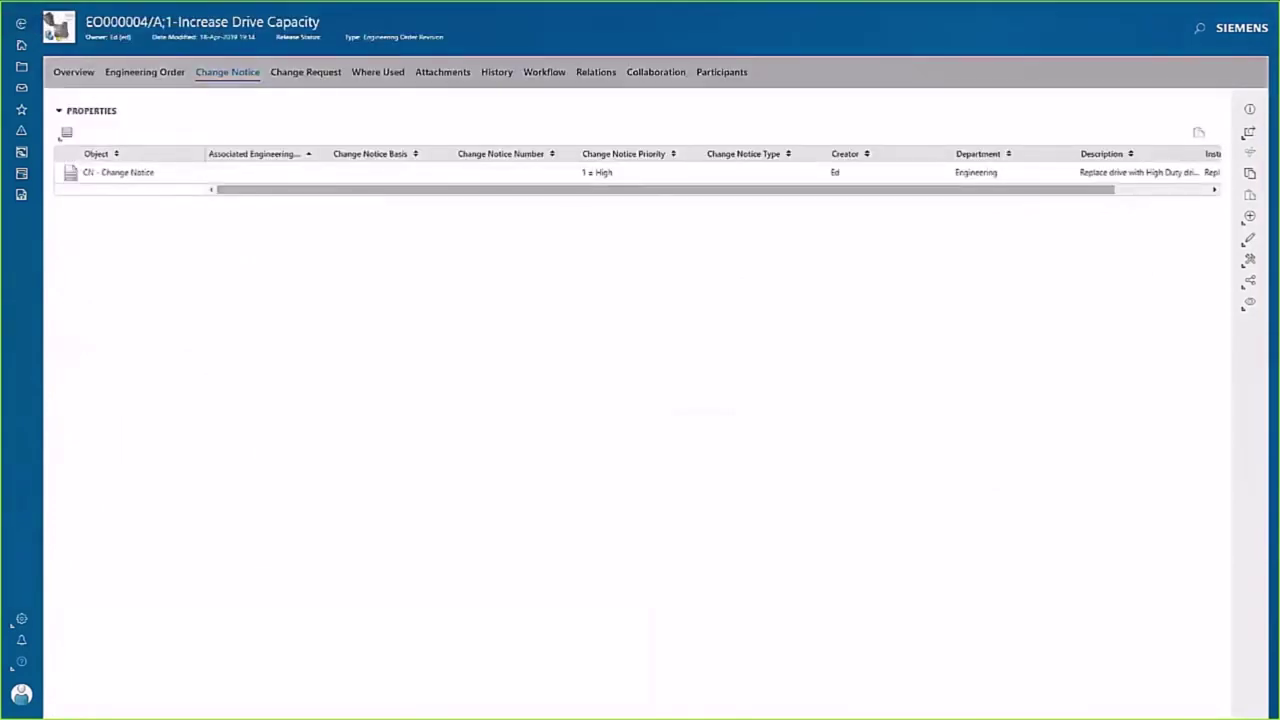
left_click(538, 78)
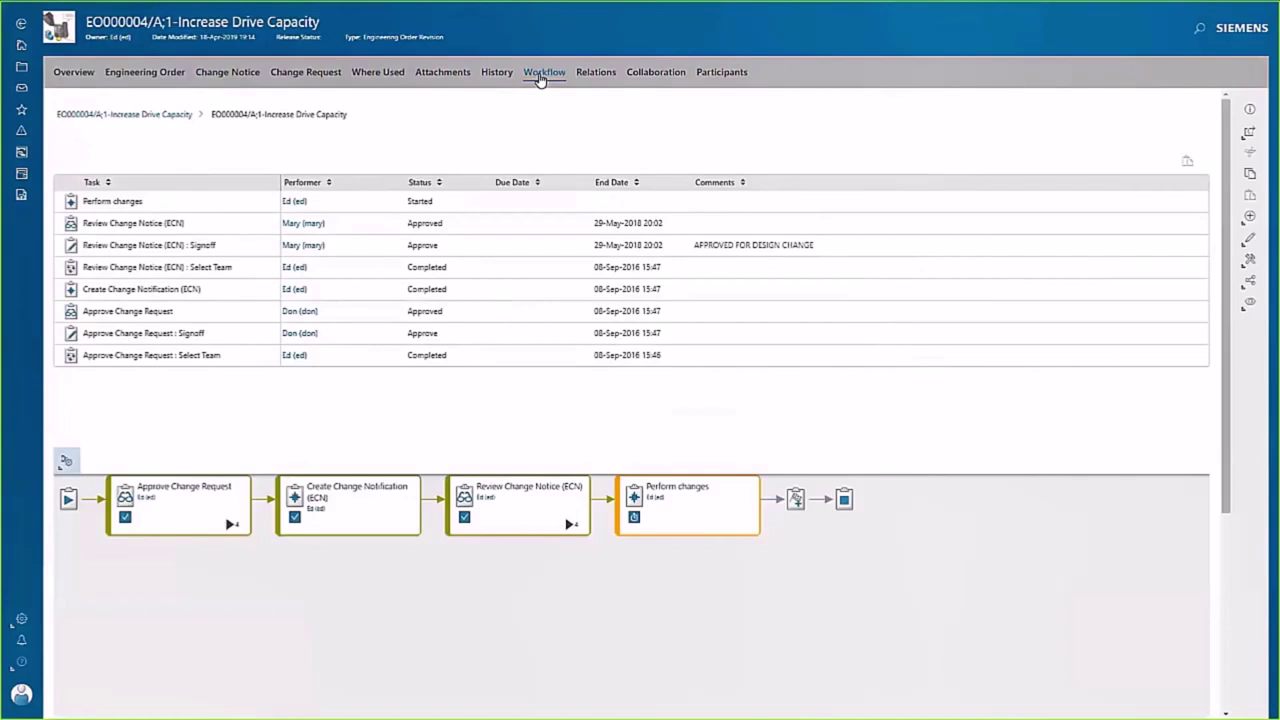
- Start Complete Task for Perform changes and enter the comment 'change looks good.'
left_click(146, 72)
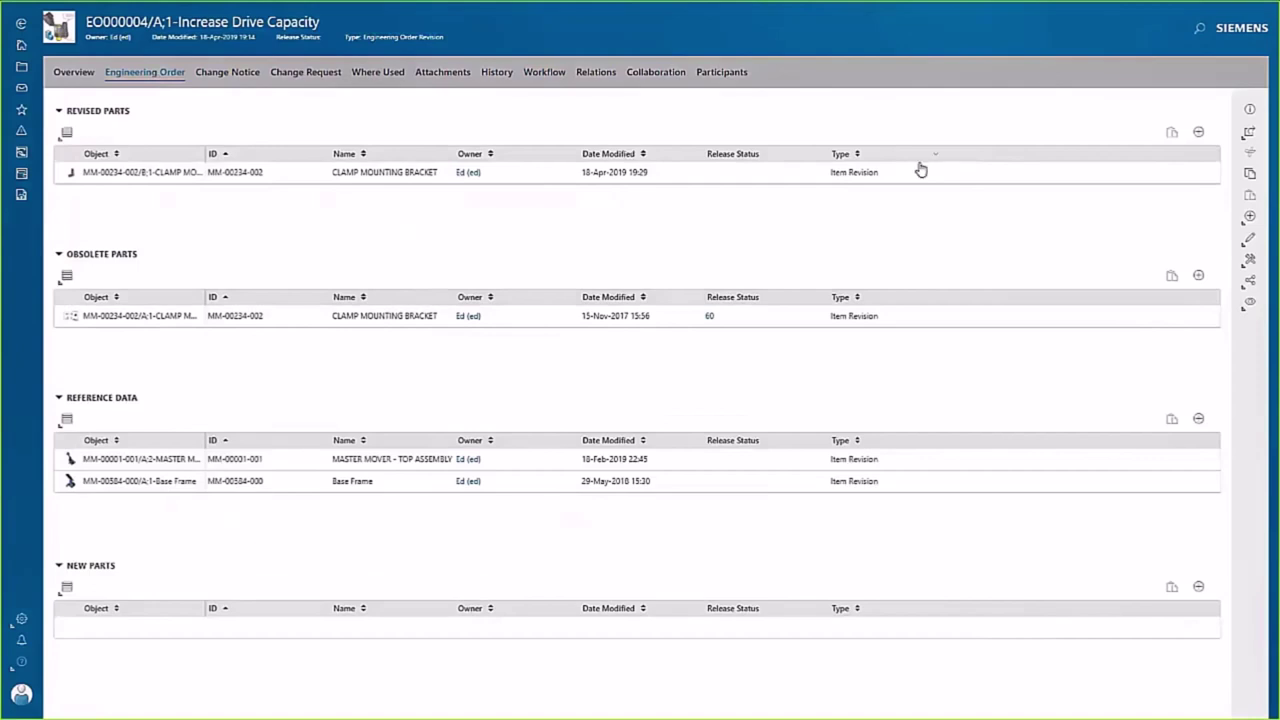
left_click(1247, 261)
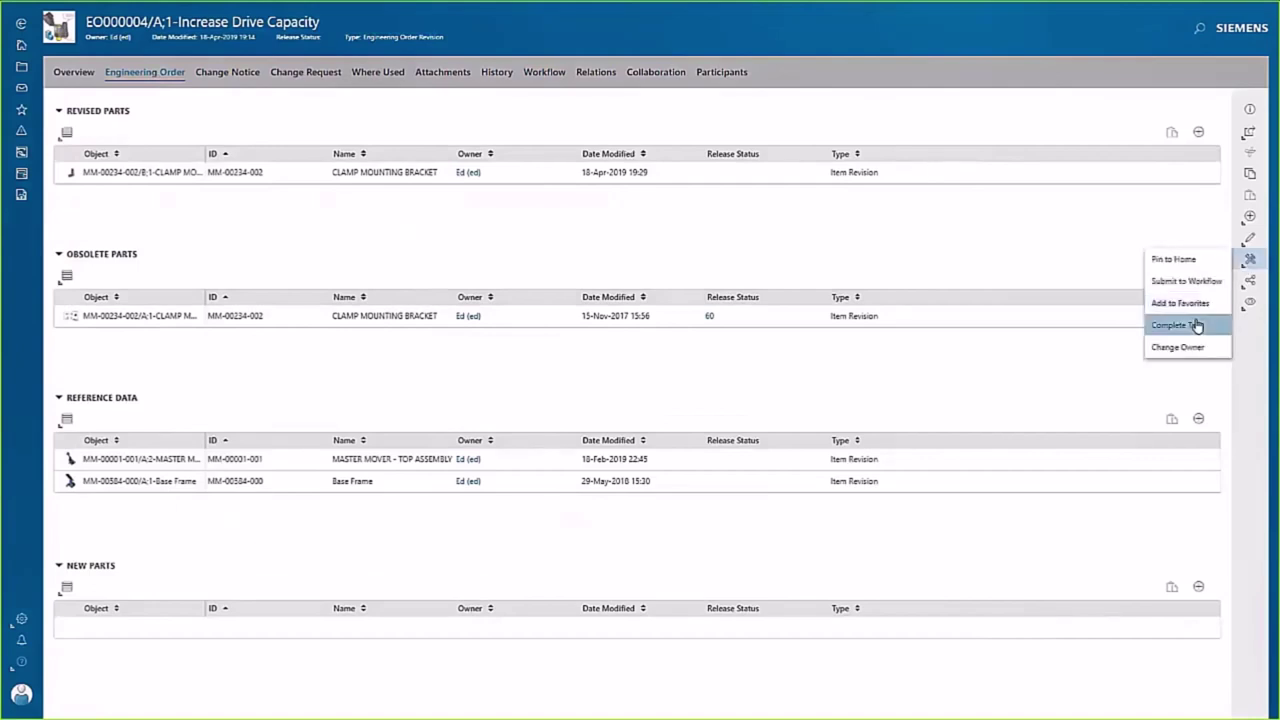
left_click(1197, 324)
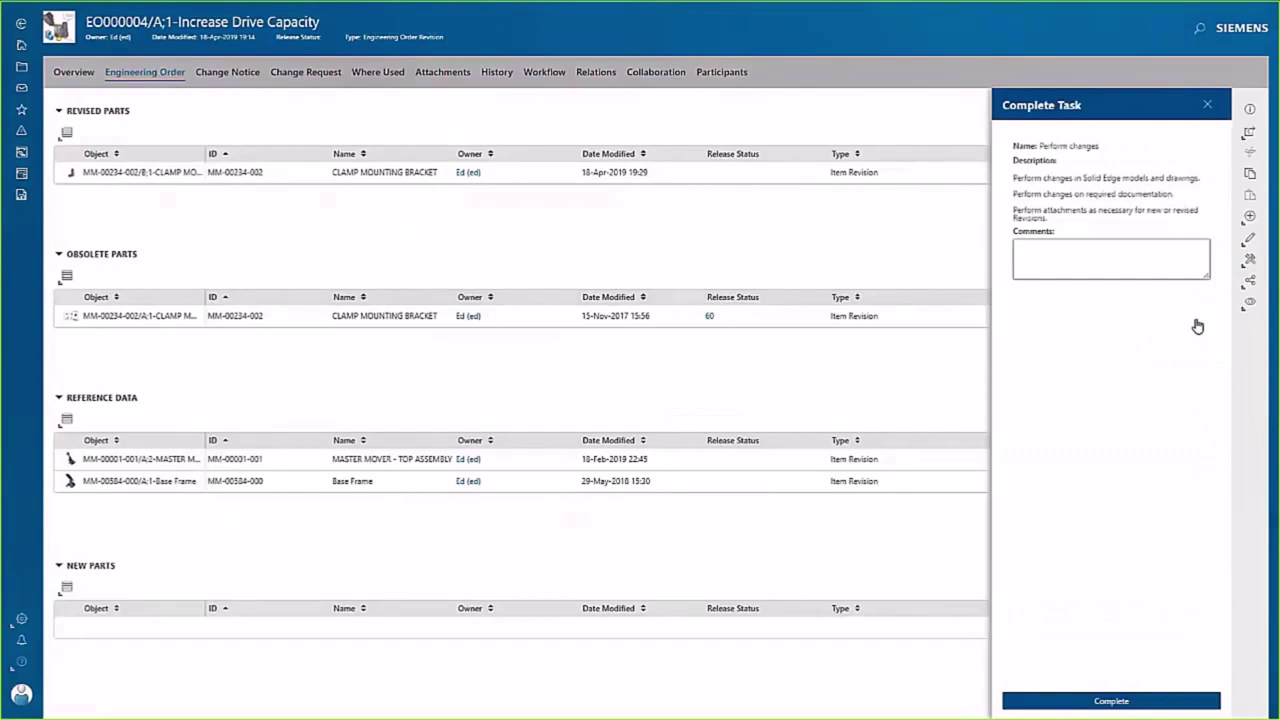
left_click(1090, 248)
type("change looks good.")
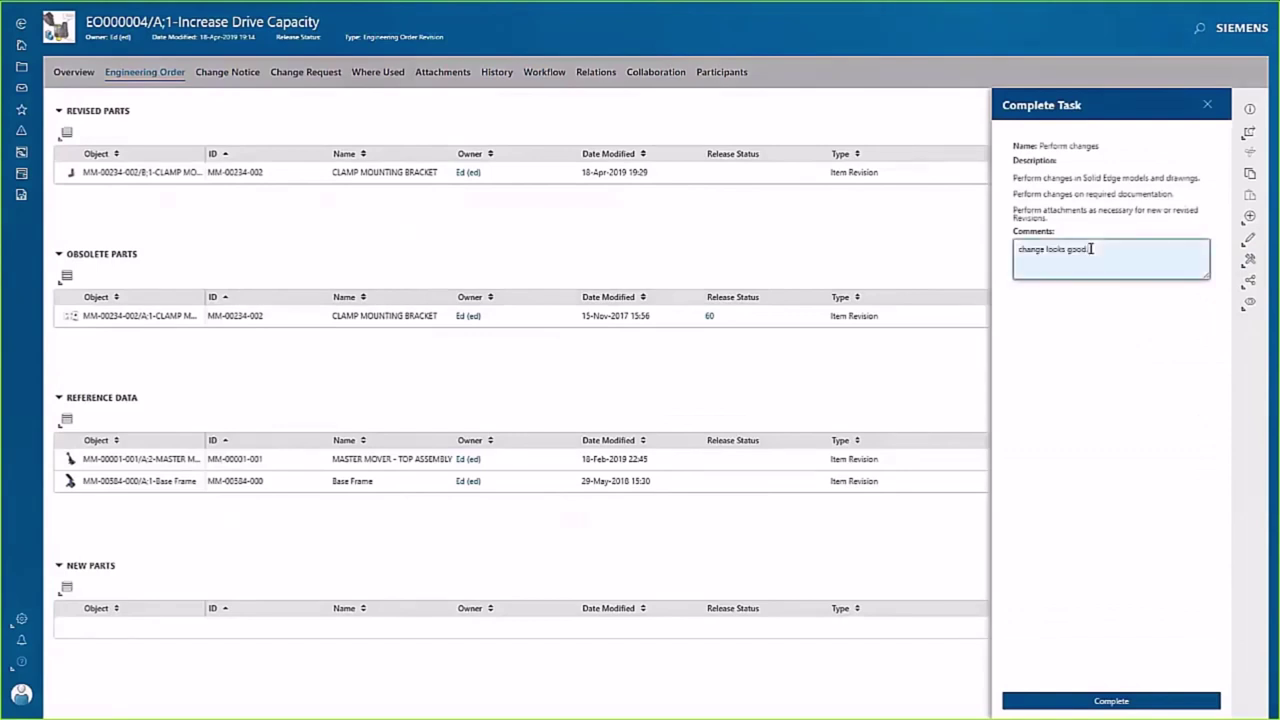
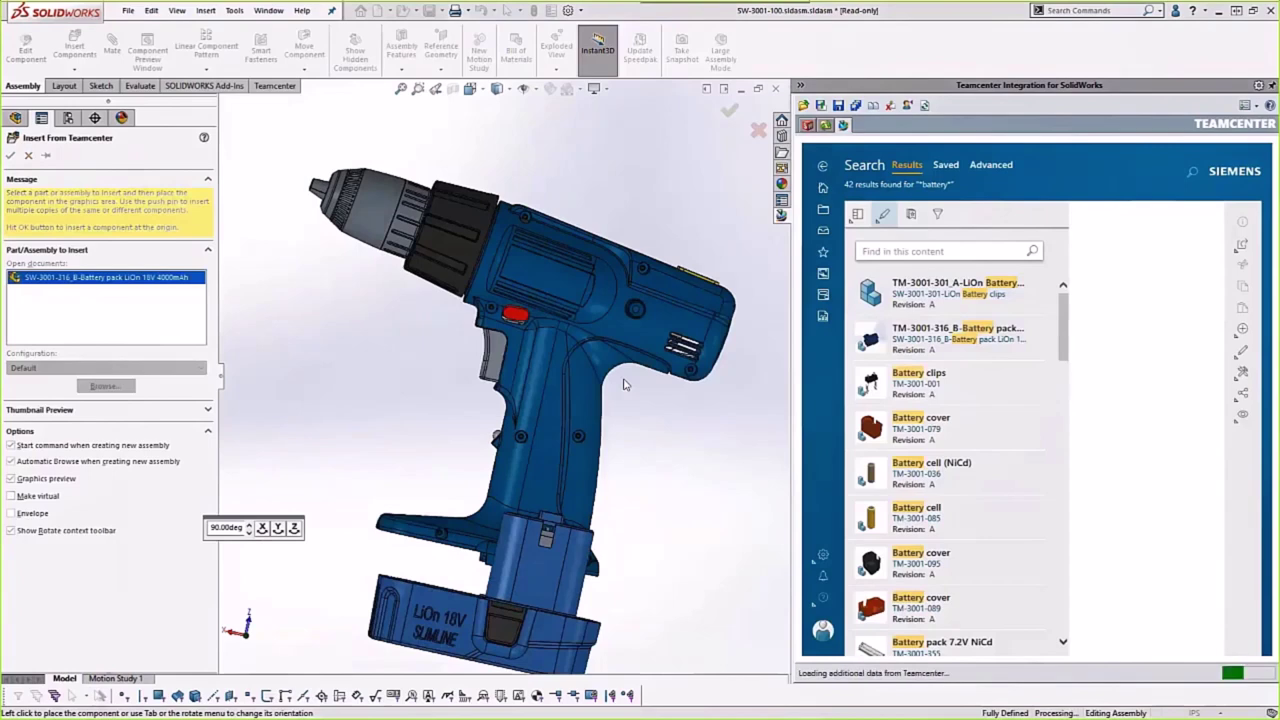
- Check out the drill assembly with the comment 'Adding battery', then start making a drawing from it
left_click(558, 363)
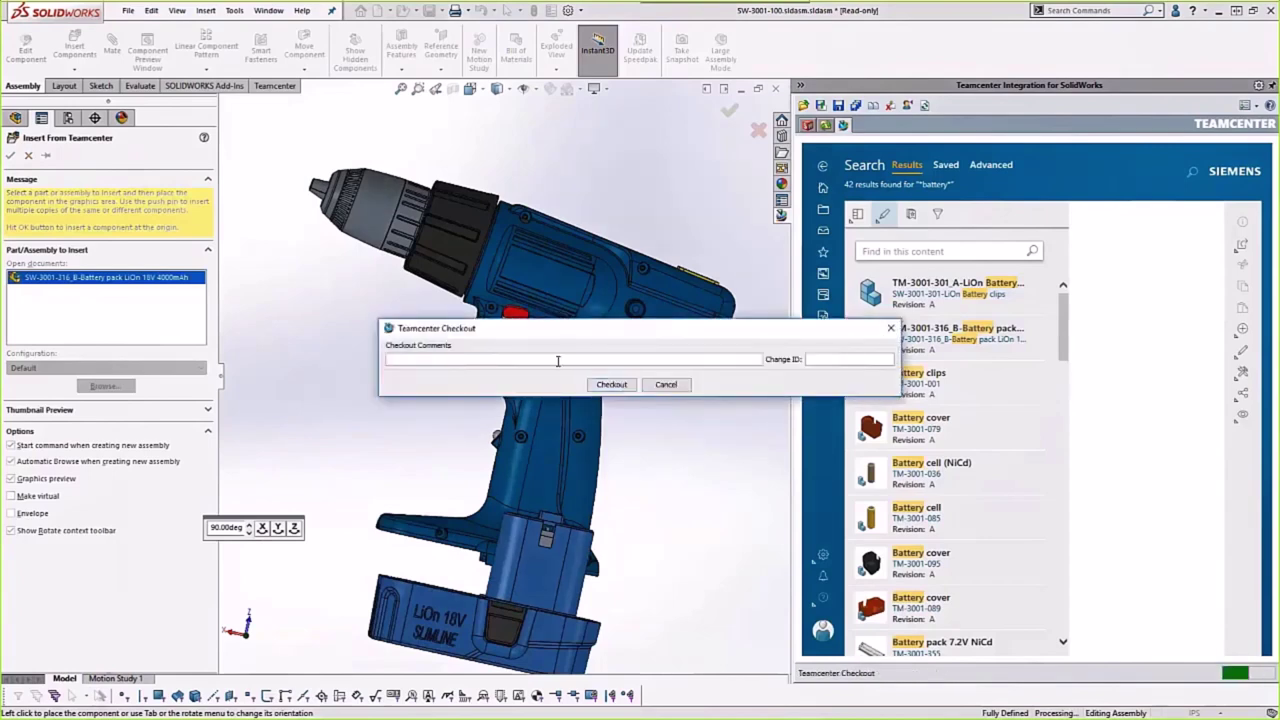
type("Adding battery")
left_click(628, 388)
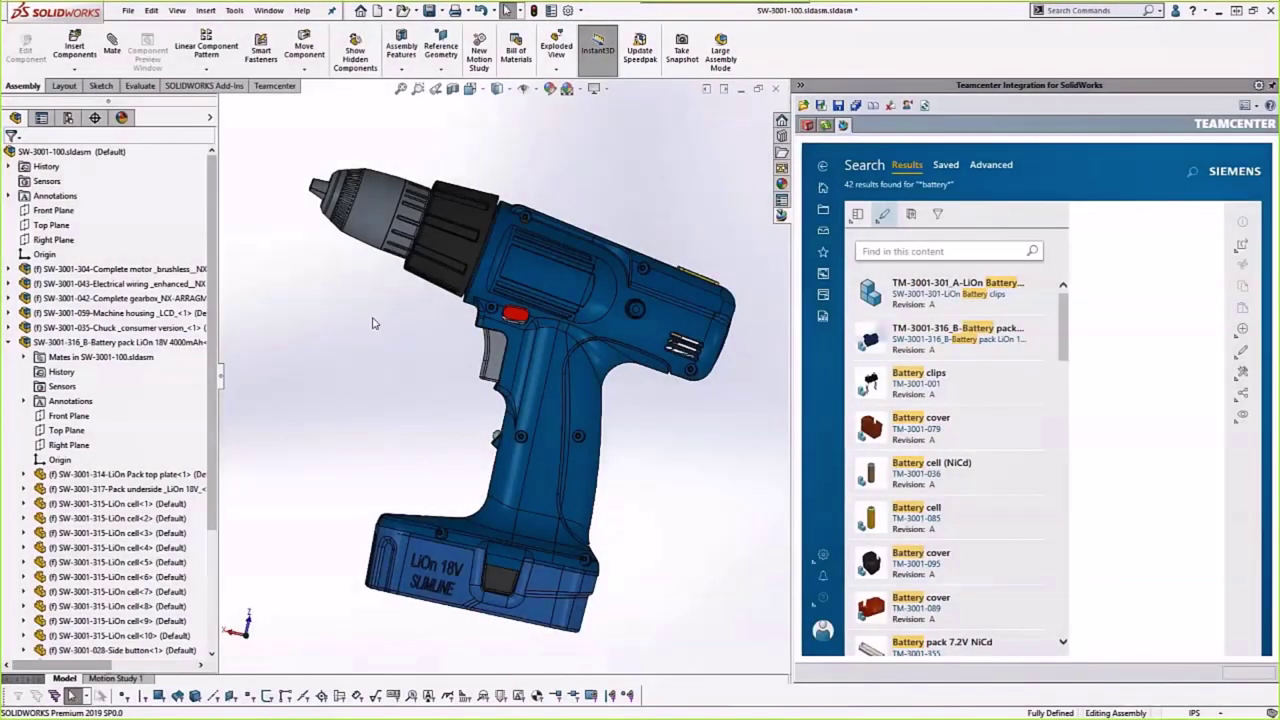
left_click(128, 10)
left_click(184, 119)
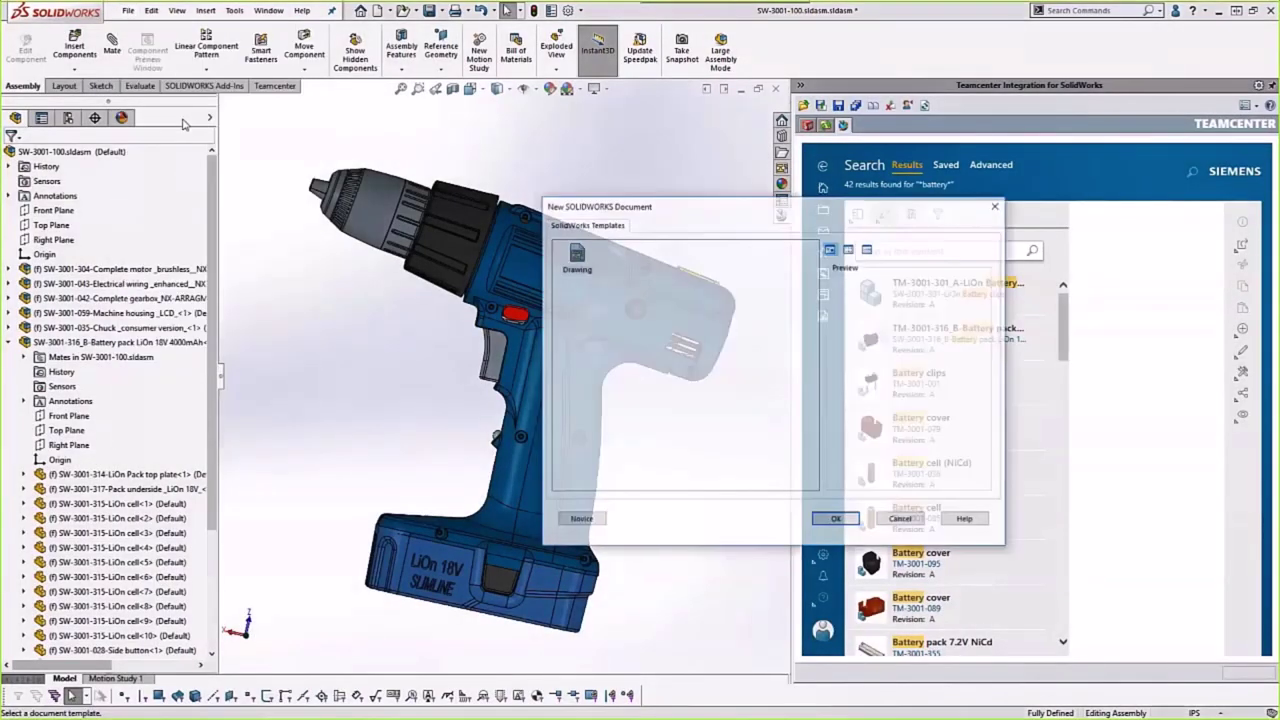
- Create the drill drawing on the default template and sheet with an isometric view, and register it as a new Teamcenter item
left_click(836, 521)
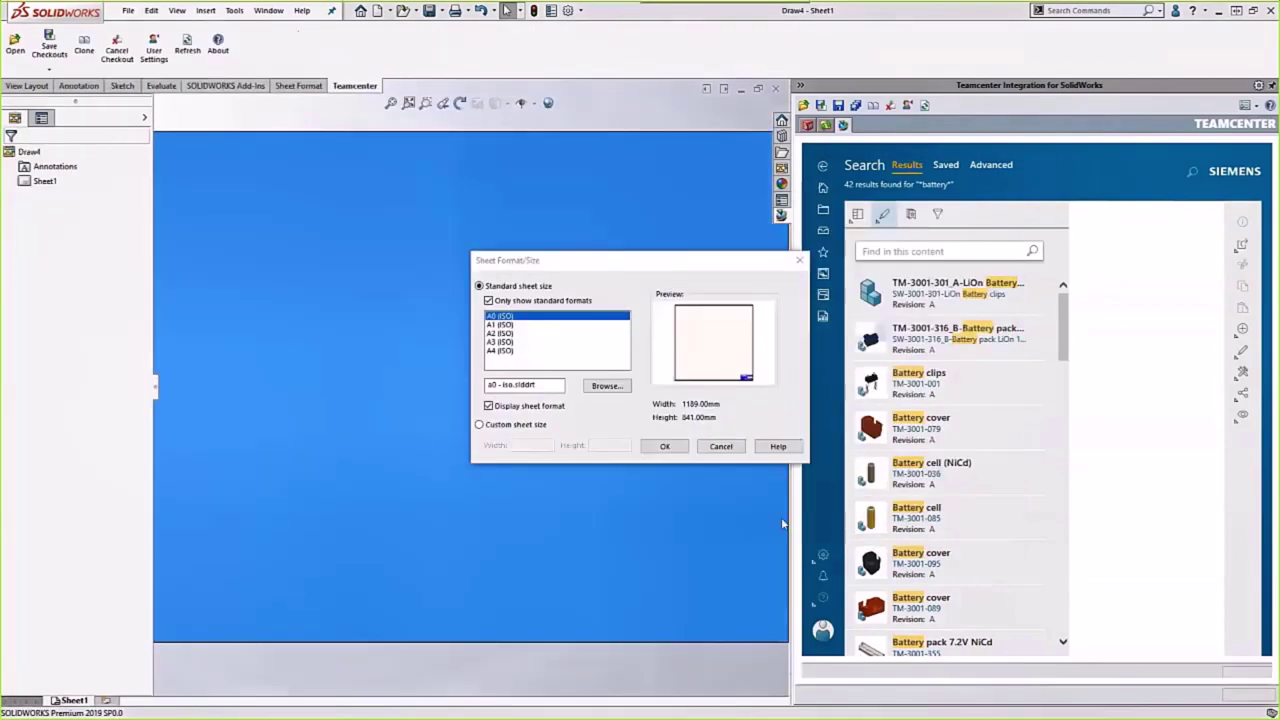
left_click(665, 447)
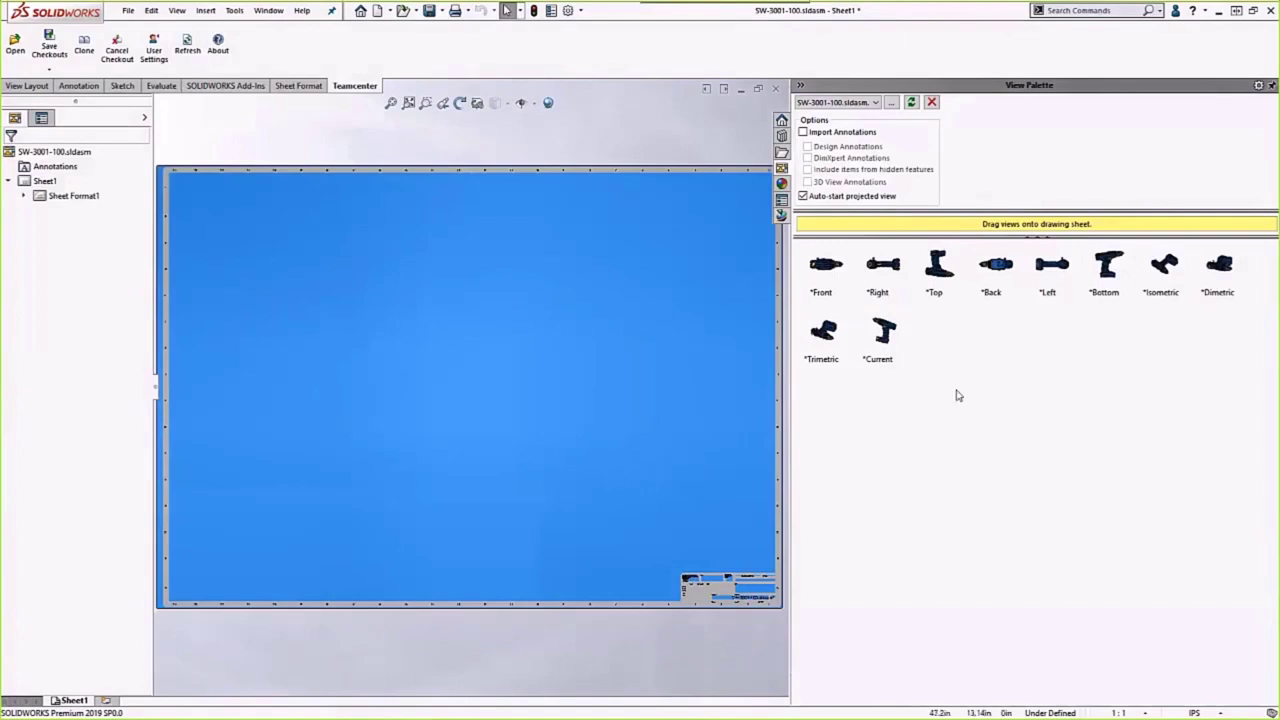
left_click(1148, 275)
mouse_move(1148, 275)
left_mouse_down()
mouse_move(595, 289)
mouse_move(292, 268)
mouse_move(308, 266)
left_mouse_up()
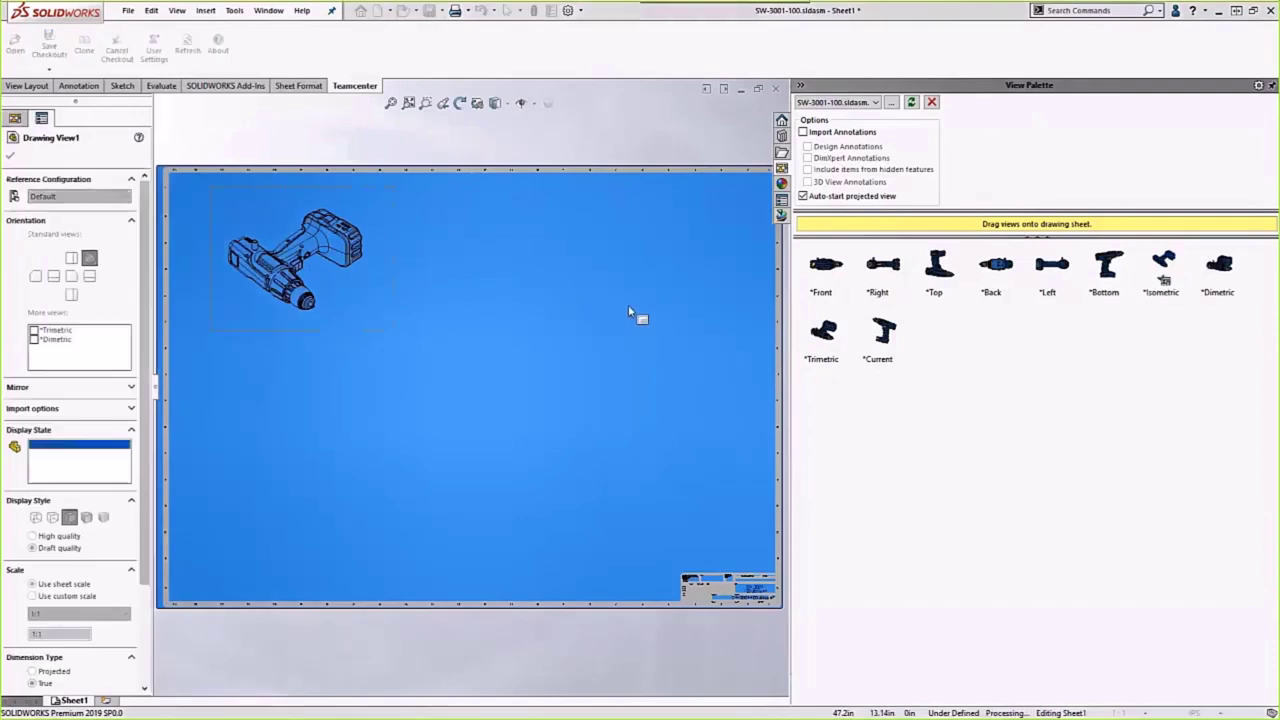
left_click(616, 388)
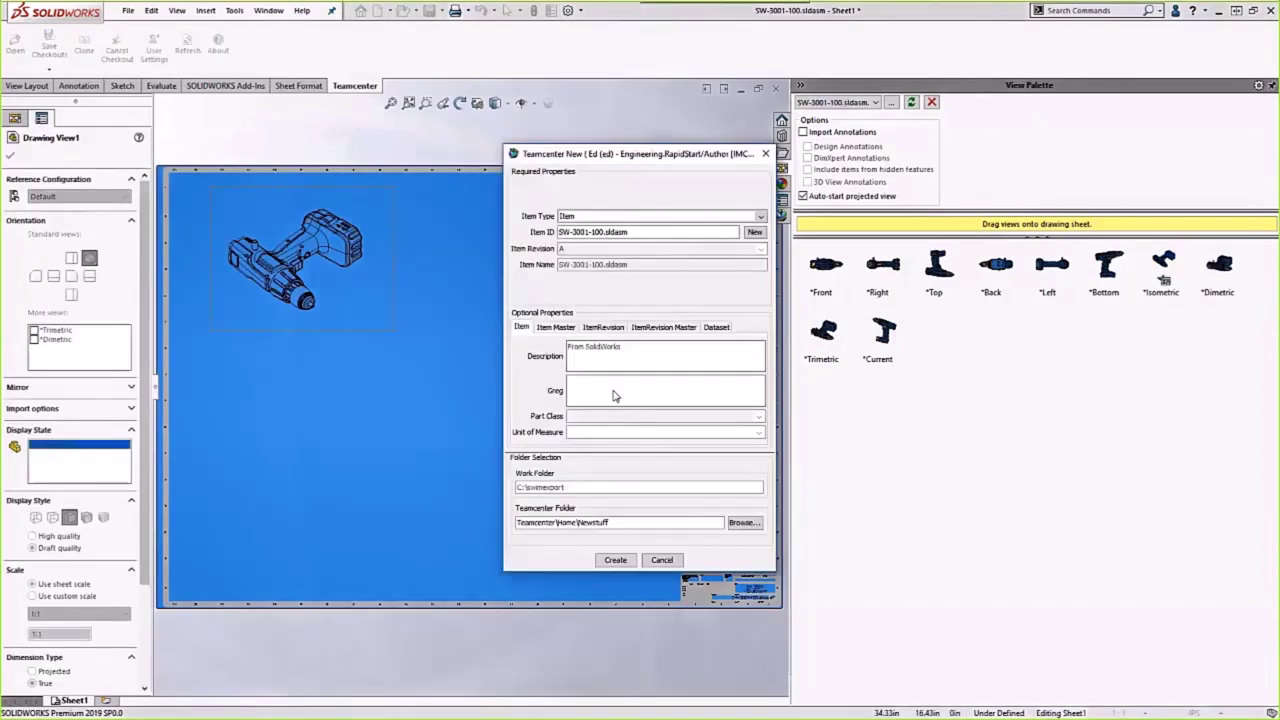
left_click(615, 561)
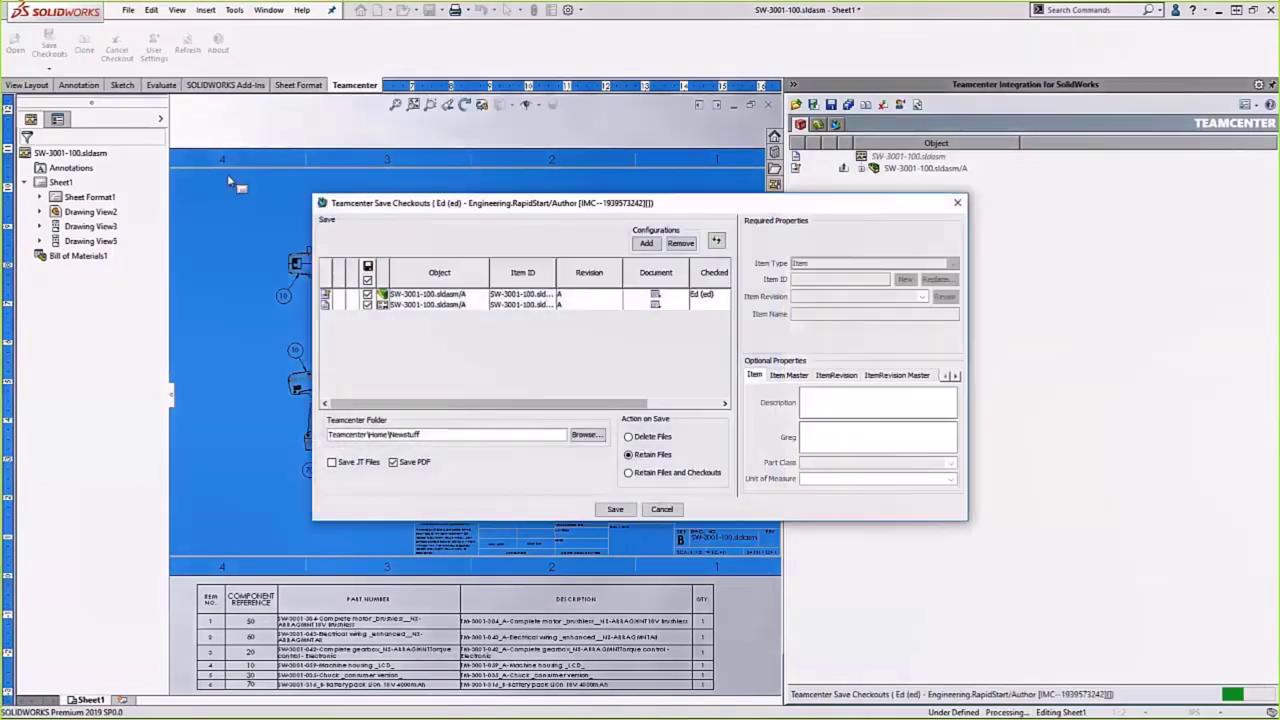
- Save the drawing and its PDF to Teamcenter, then open that PDF from SW-3001-100.sldasm/A's attachments
left_click(615, 509)
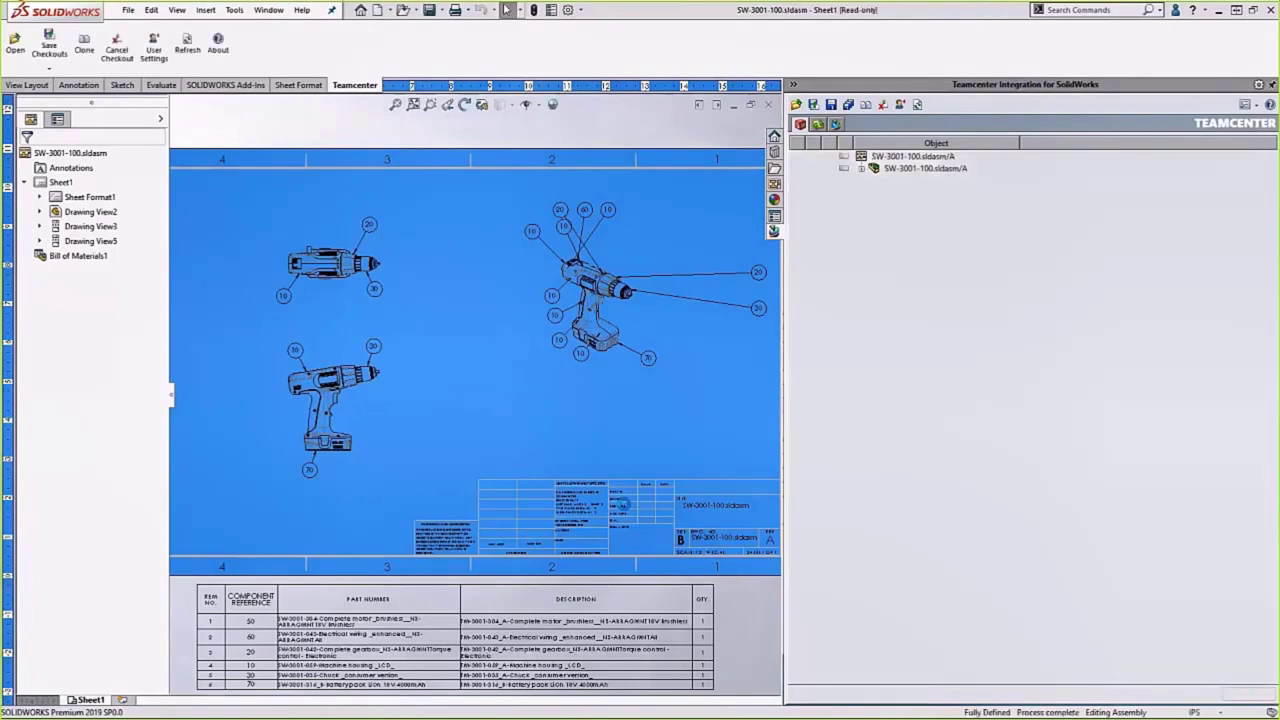
left_click(870, 157)
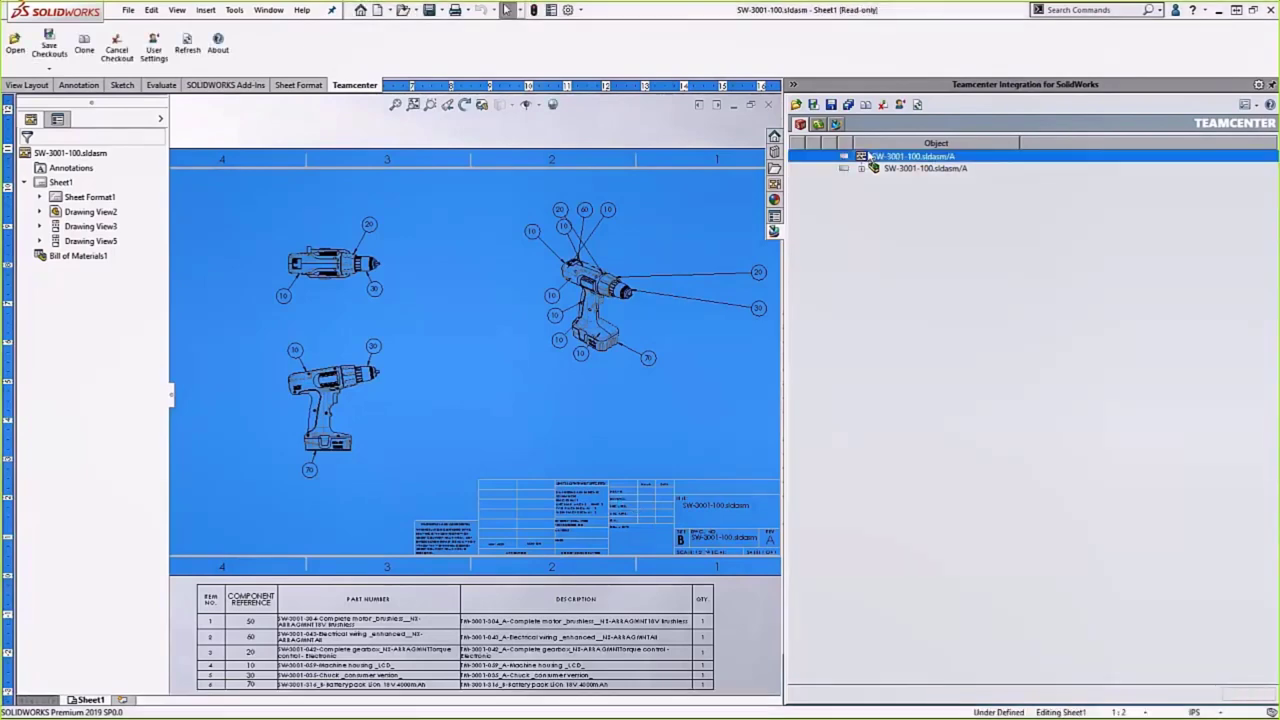
right_click(870, 157)
left_click(900, 192)
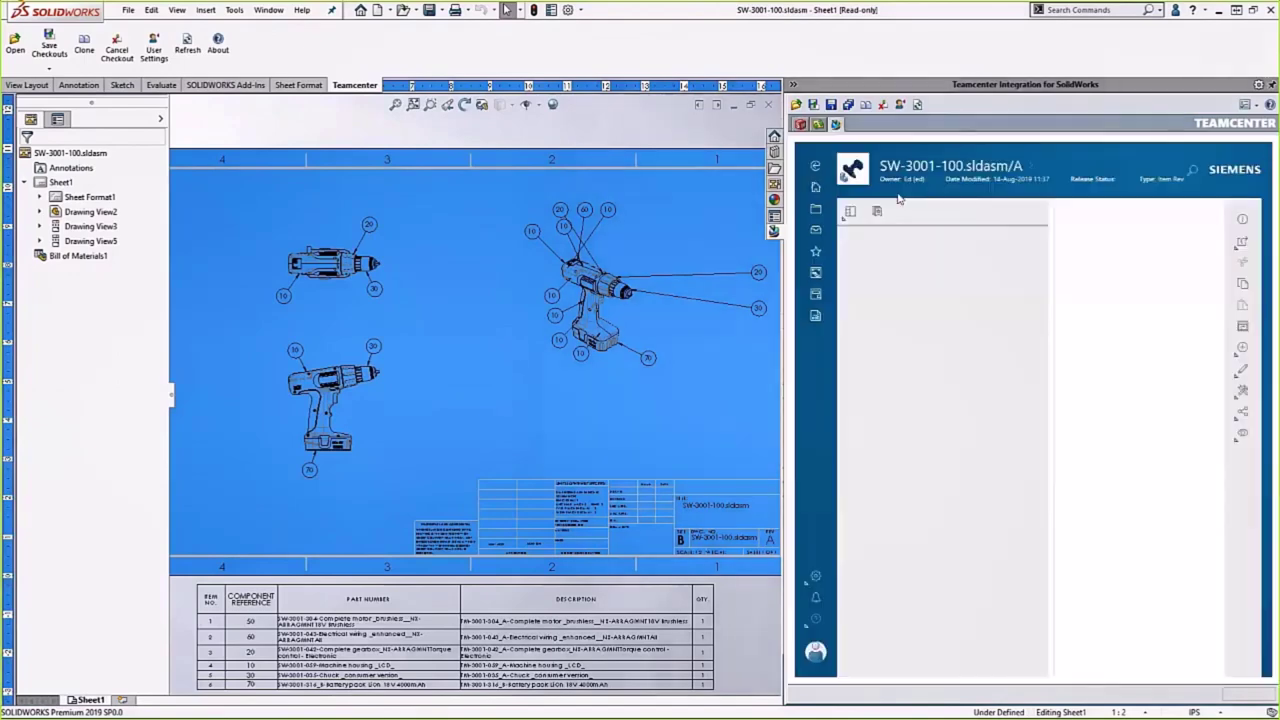
scroll(1150, 330, "down", 2)
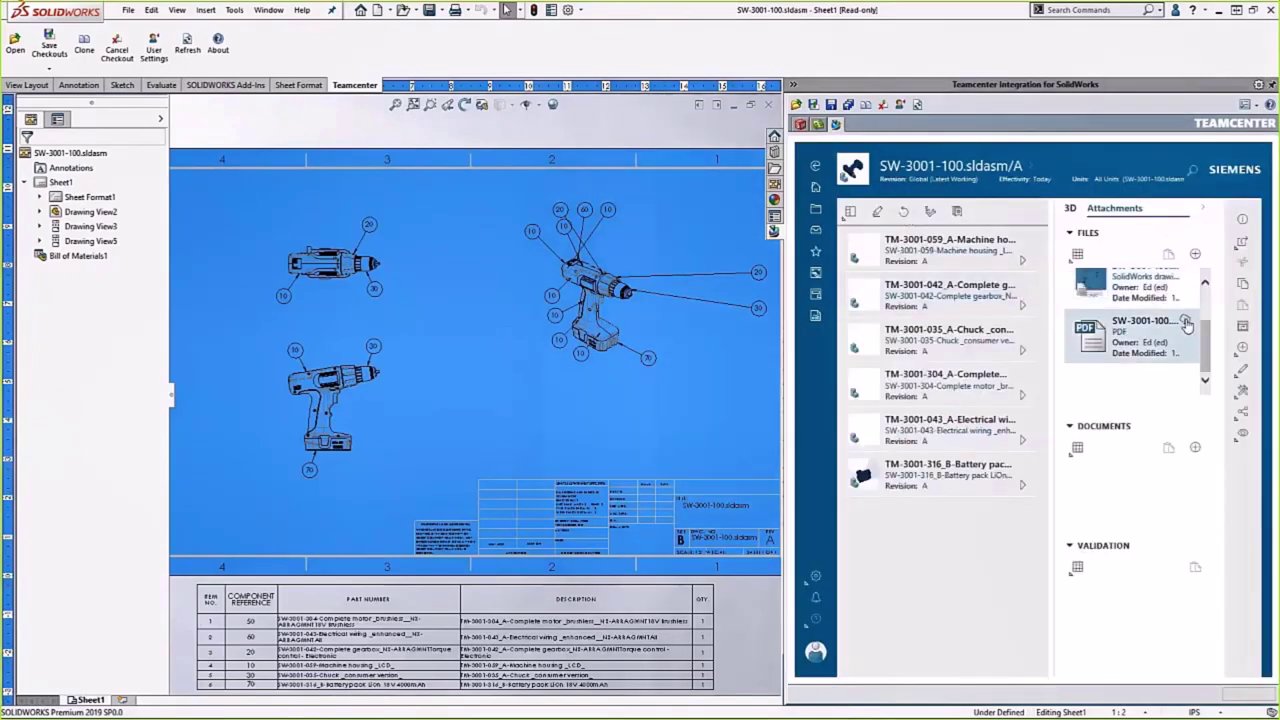
left_click(1186, 322)
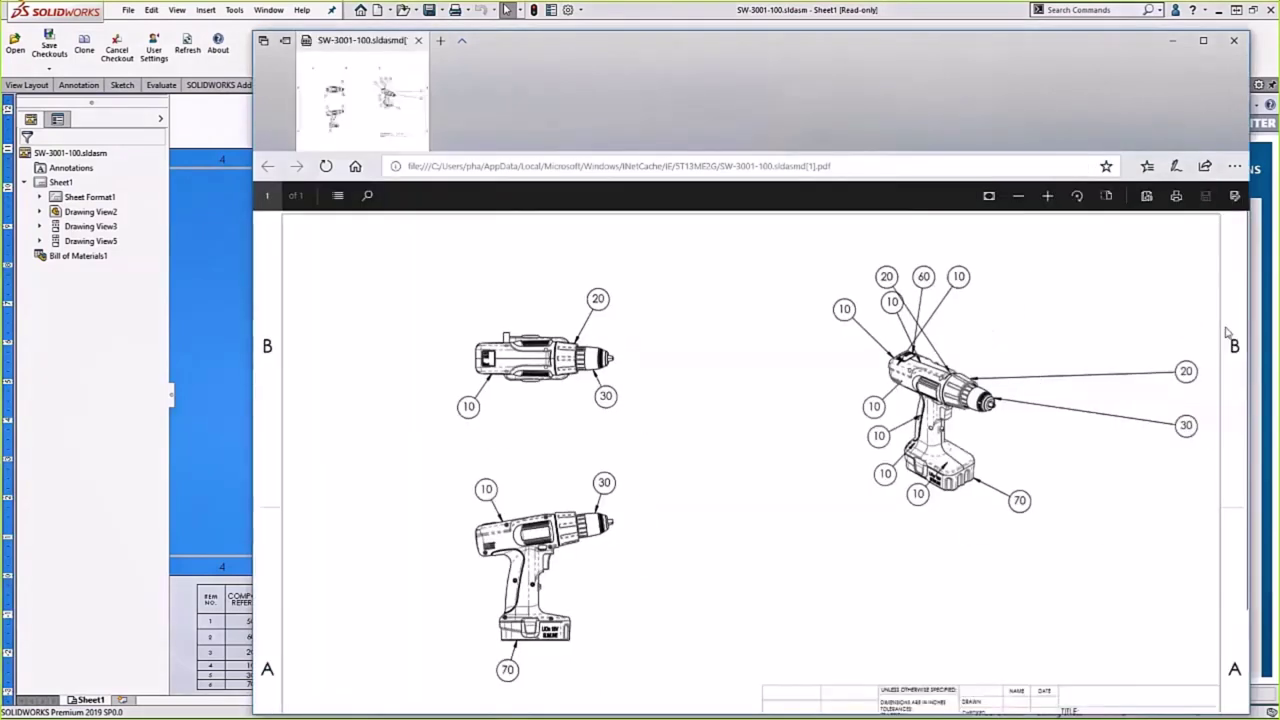
- Scroll through the drill drawing PDF in Edge to review it
scroll(1185, 350, "down", 2)
scroll(1184, 377, "up", 1)
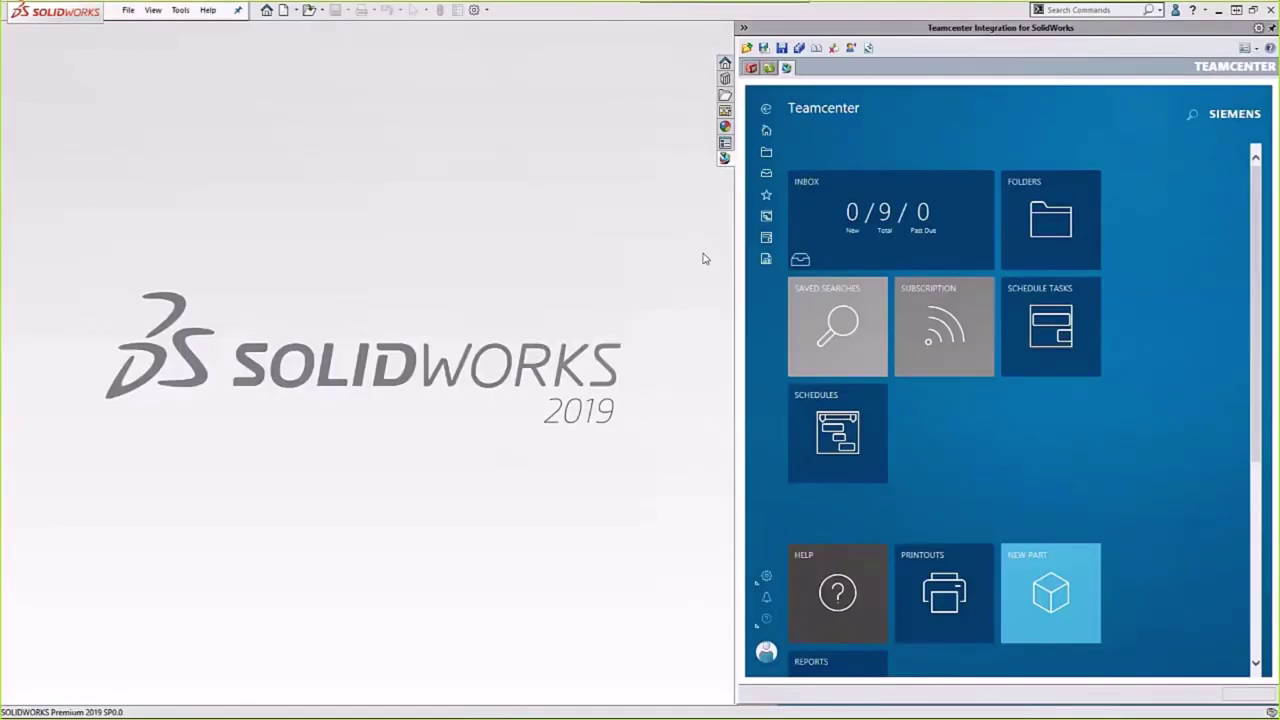
- Go from the Perform change task to engineering order EO000014 and its referenced SW-3001-100.sldasm/A assembly
left_click(876, 215)
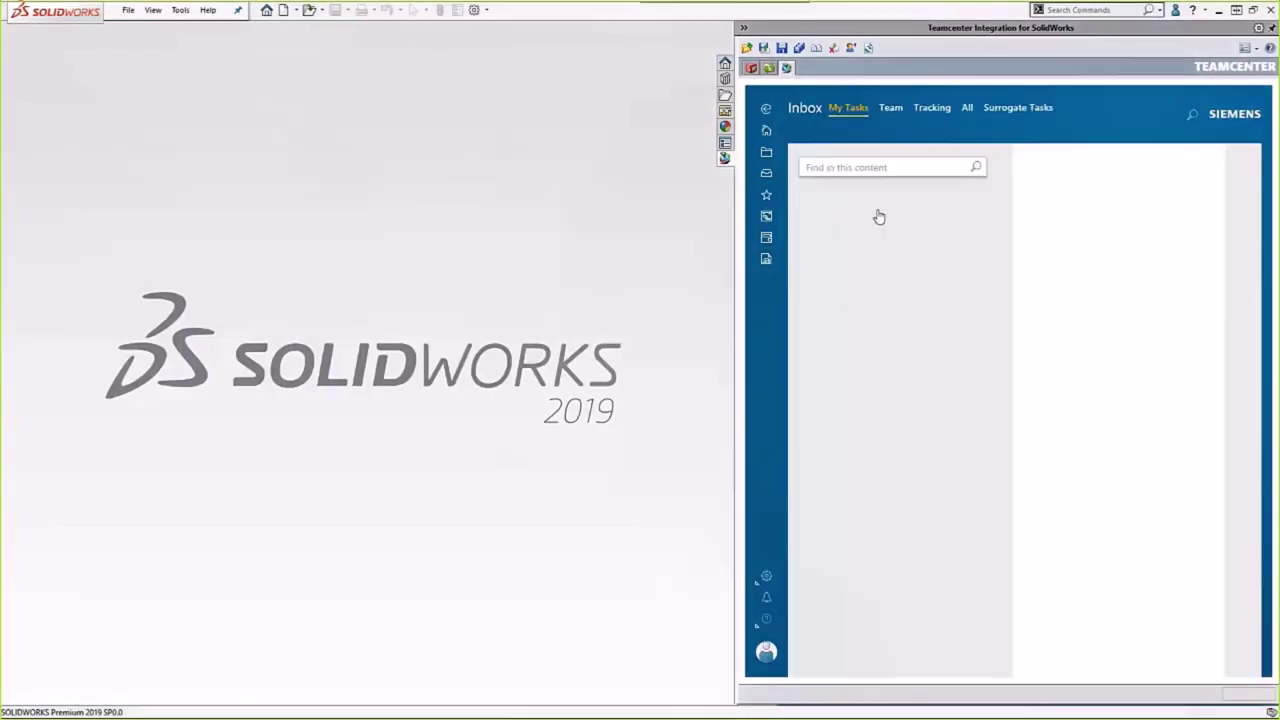
left_click(977, 232)
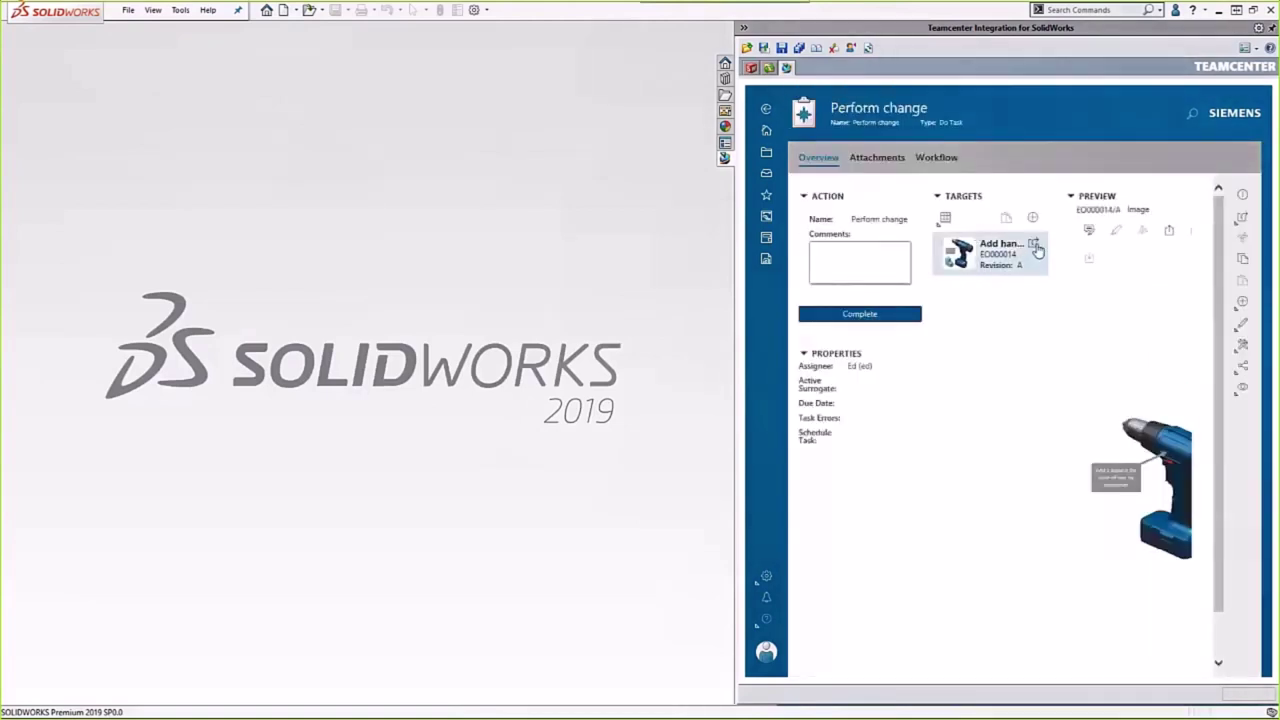
left_click(1036, 250)
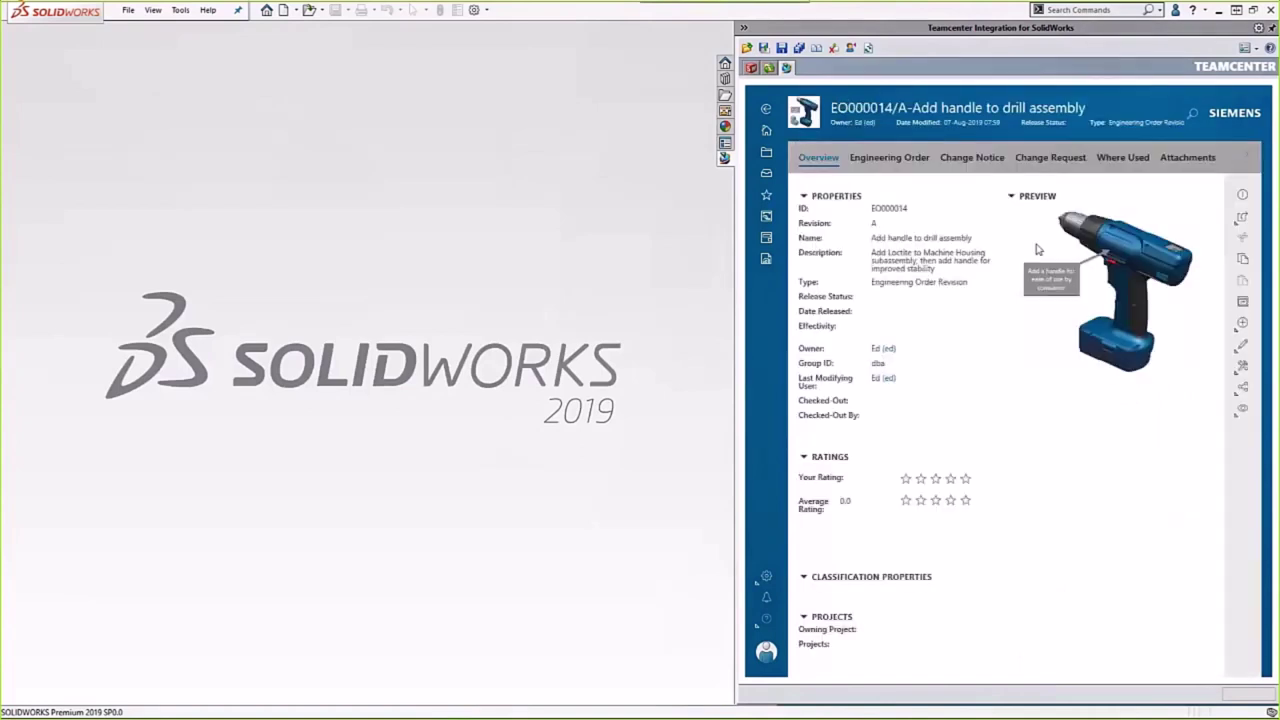
left_click(893, 158)
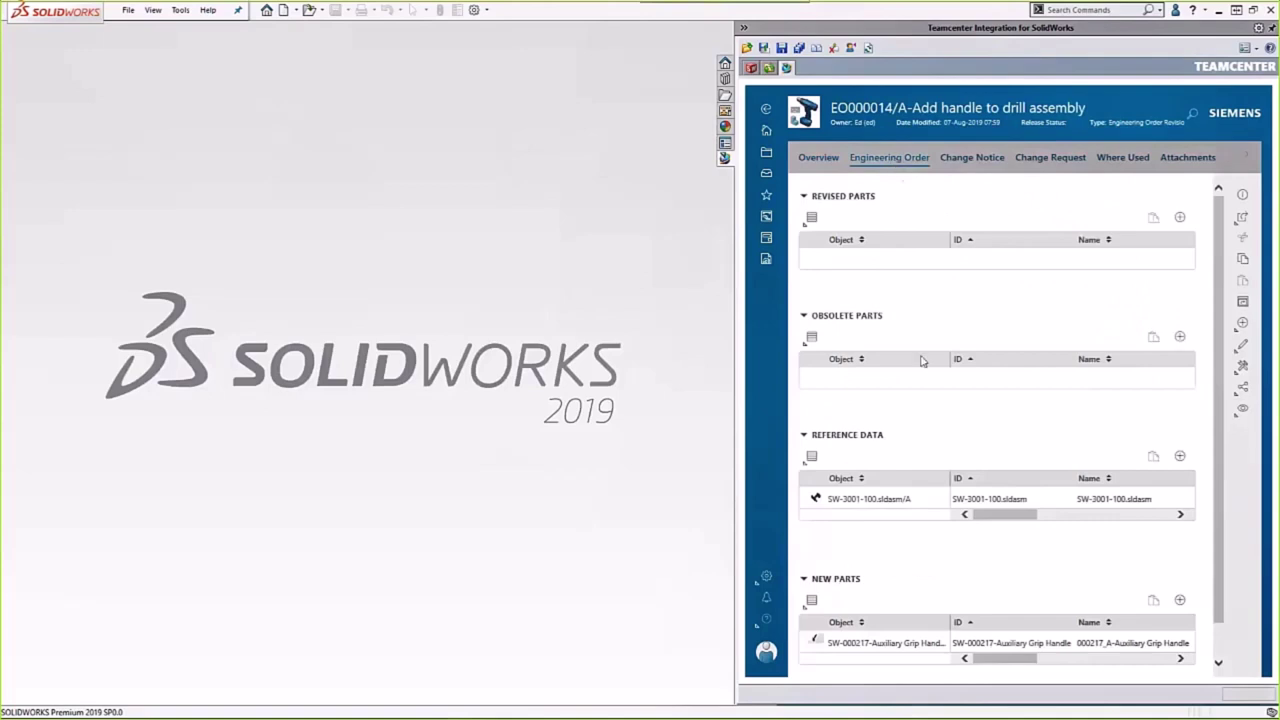
left_click(942, 499)
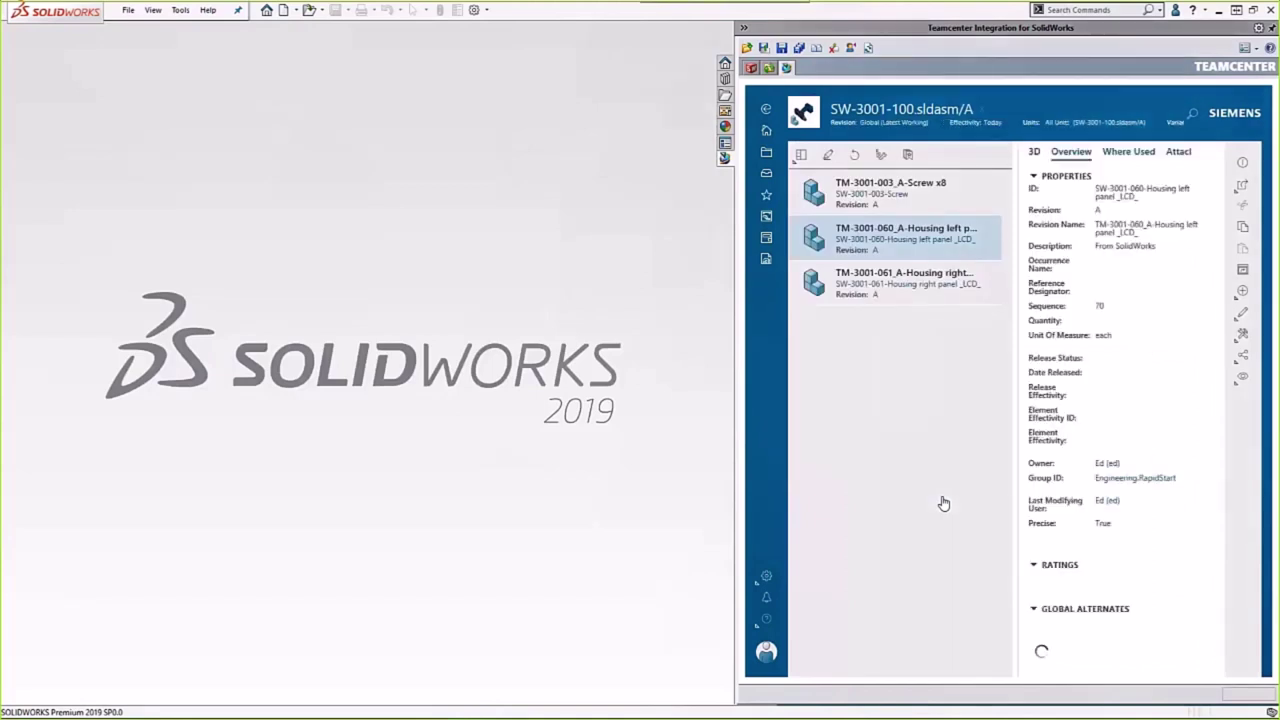
- Select the Housing left panel part in the 3D view and start adding a child item under it
left_click(943, 505)
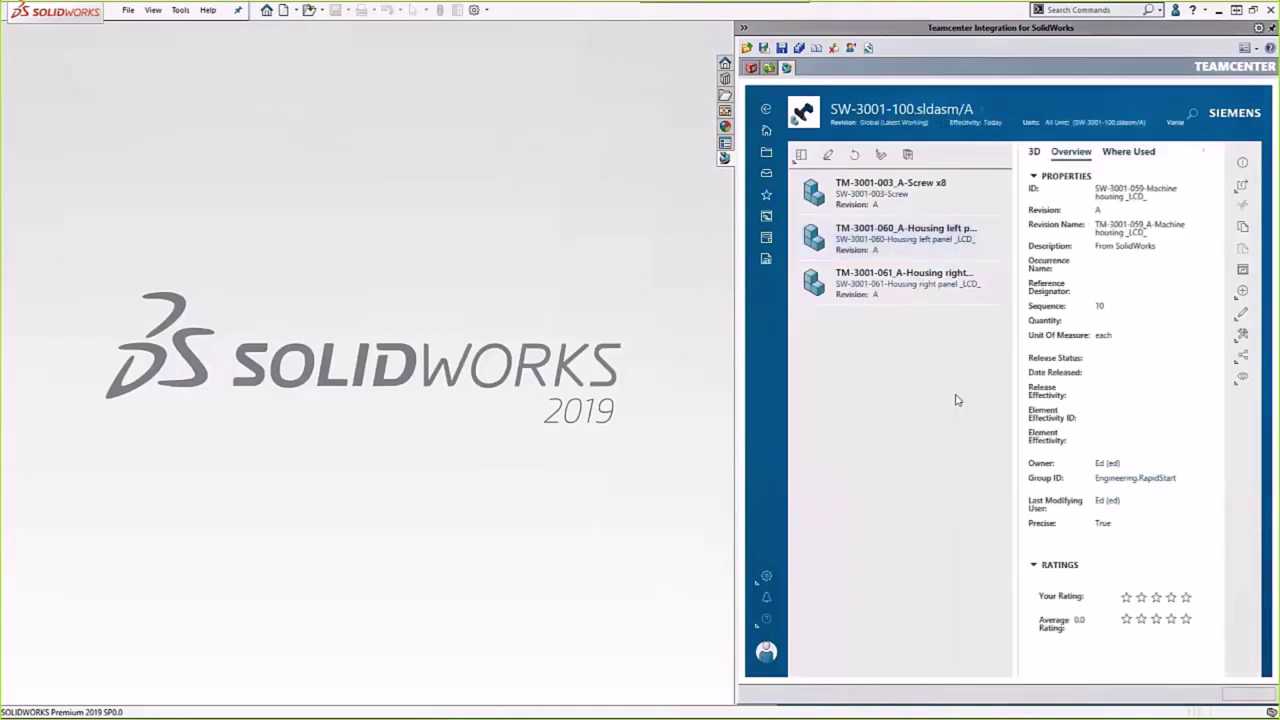
left_click(1035, 155)
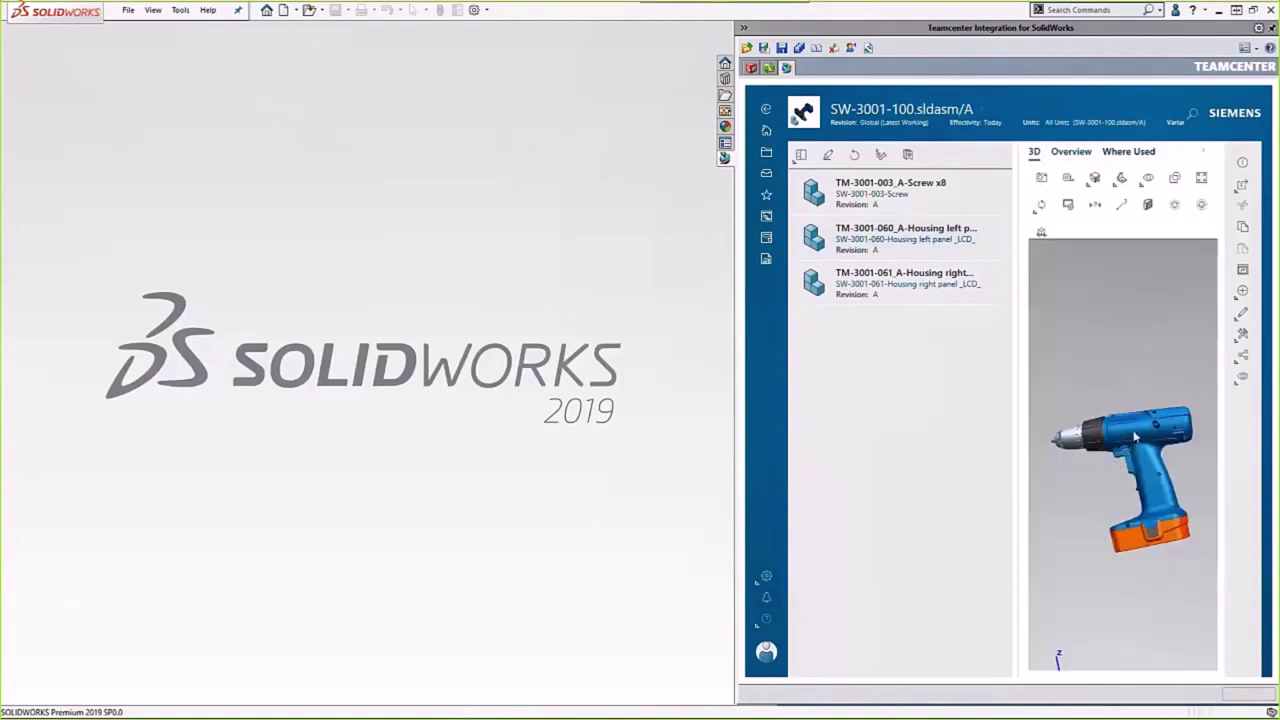
left_click(1135, 437)
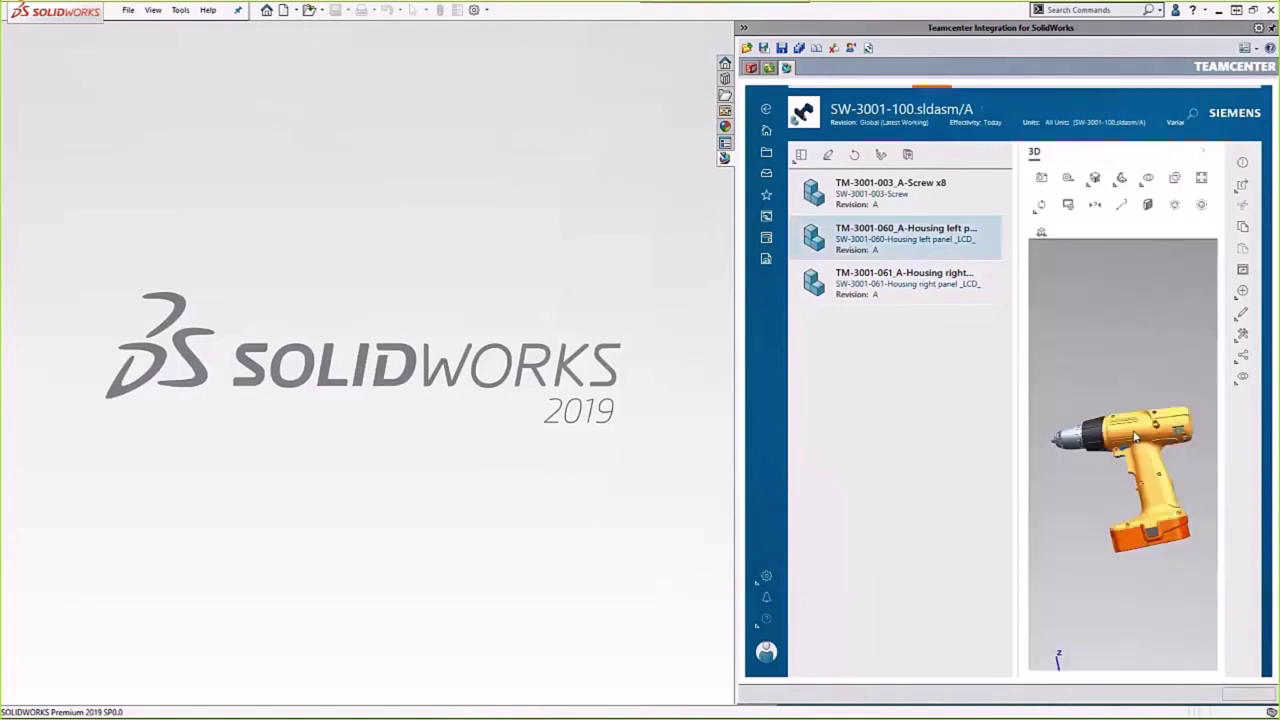
left_click(968, 242)
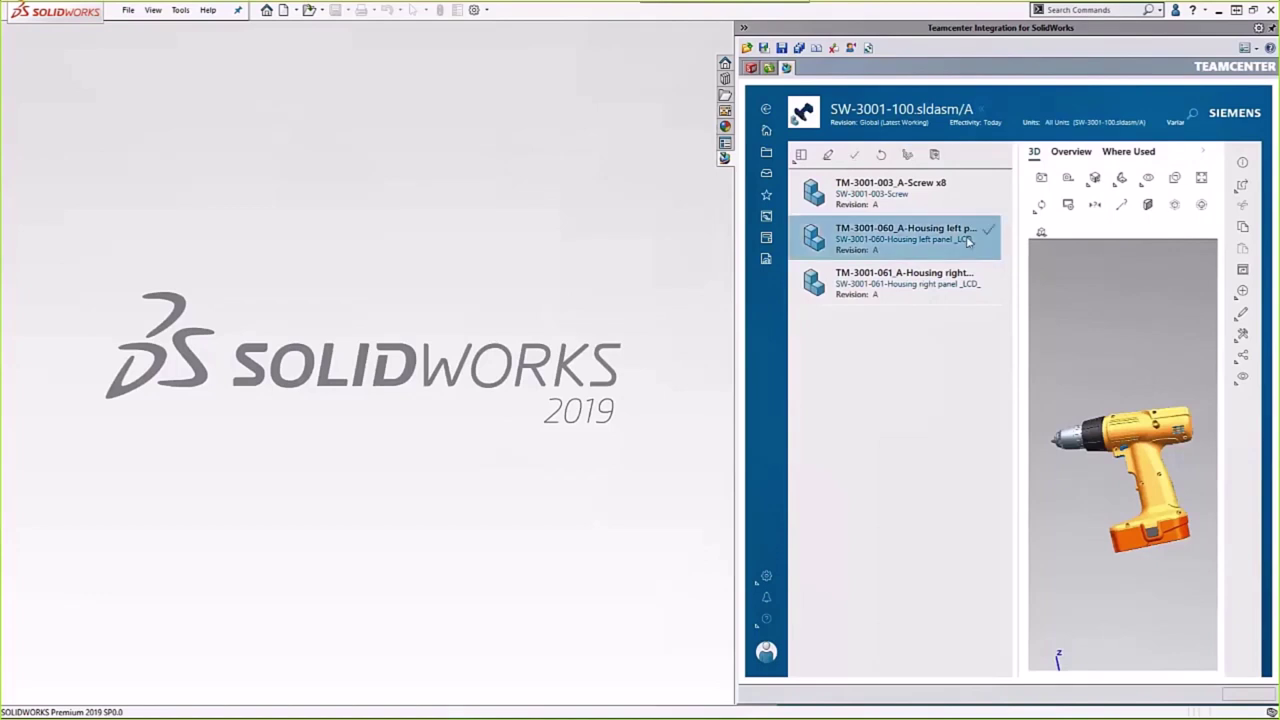
left_click(1241, 294)
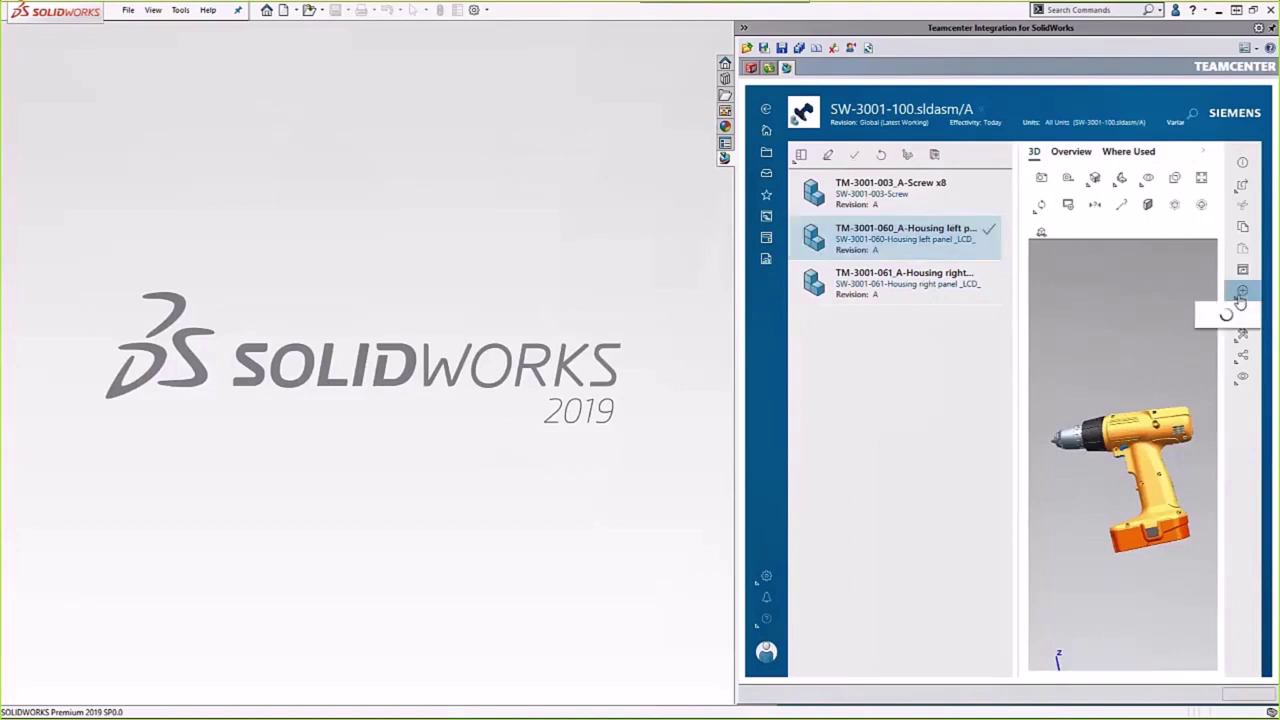
left_click(1200, 315)
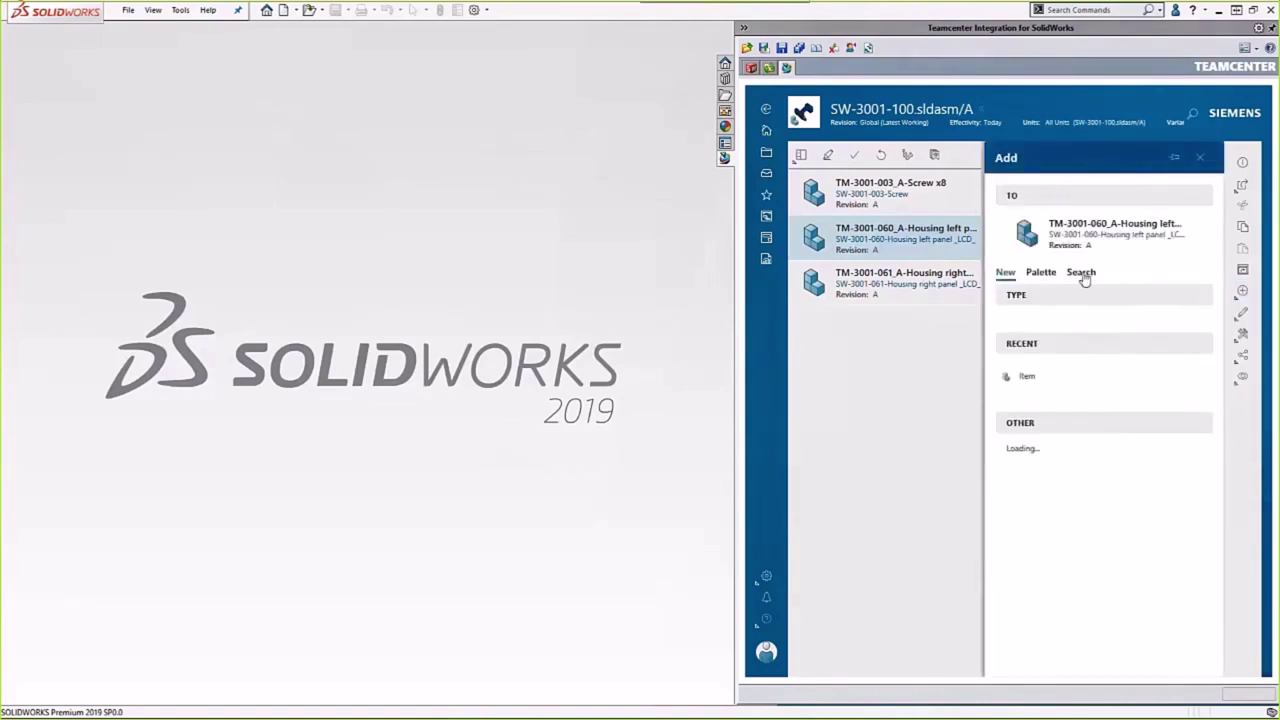
- Search Teamcenter for 'loctite' and add the Loctite result to the Housing left panel
left_click(1082, 273)
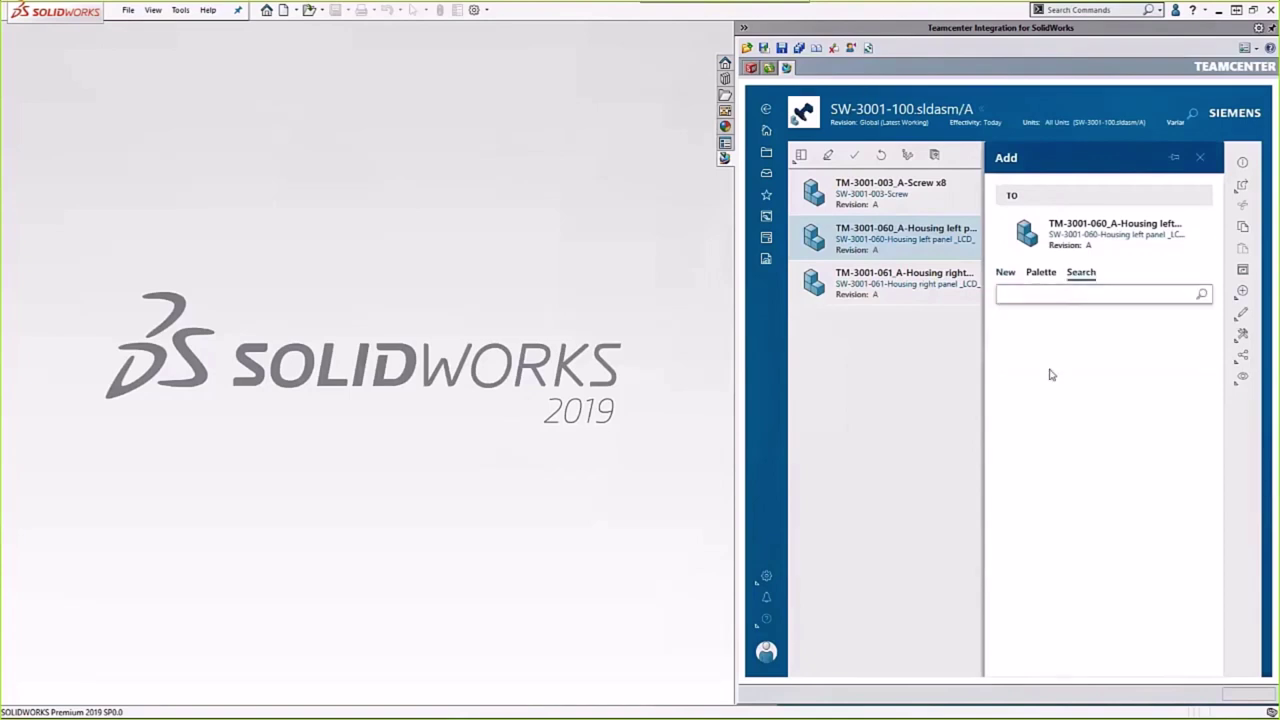
left_click(1059, 294)
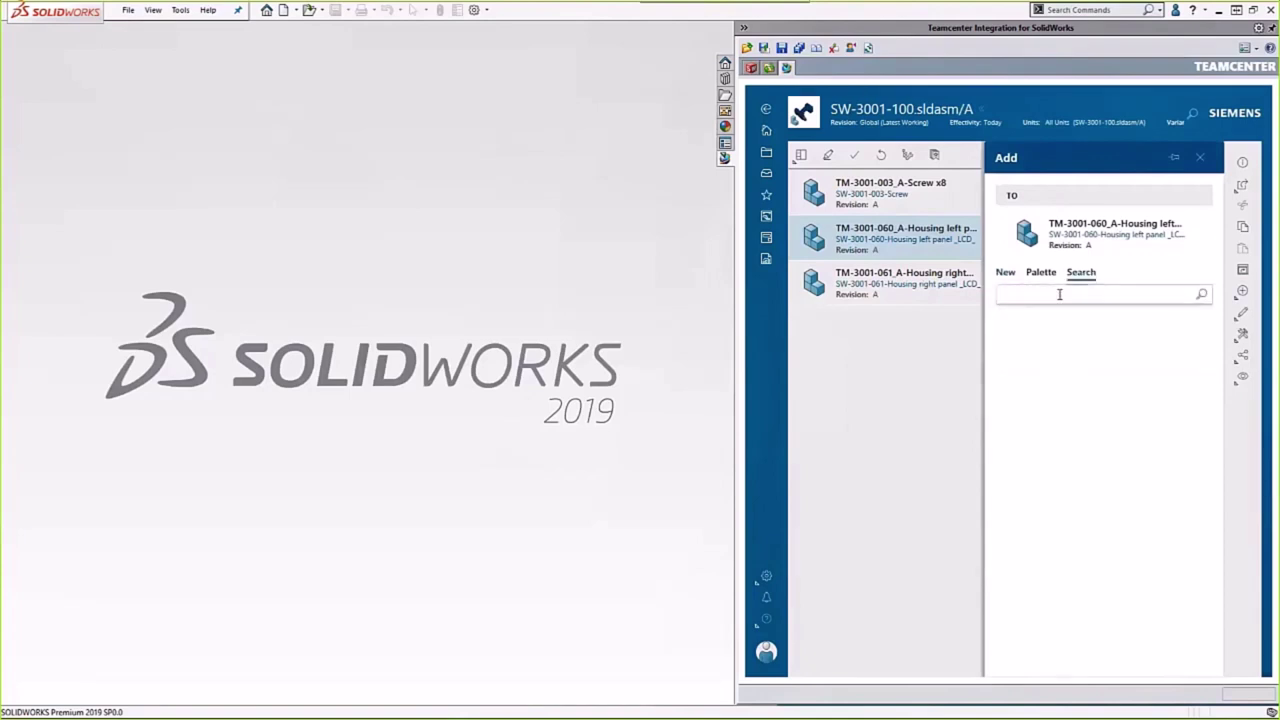
type("loctite")
key("Return")
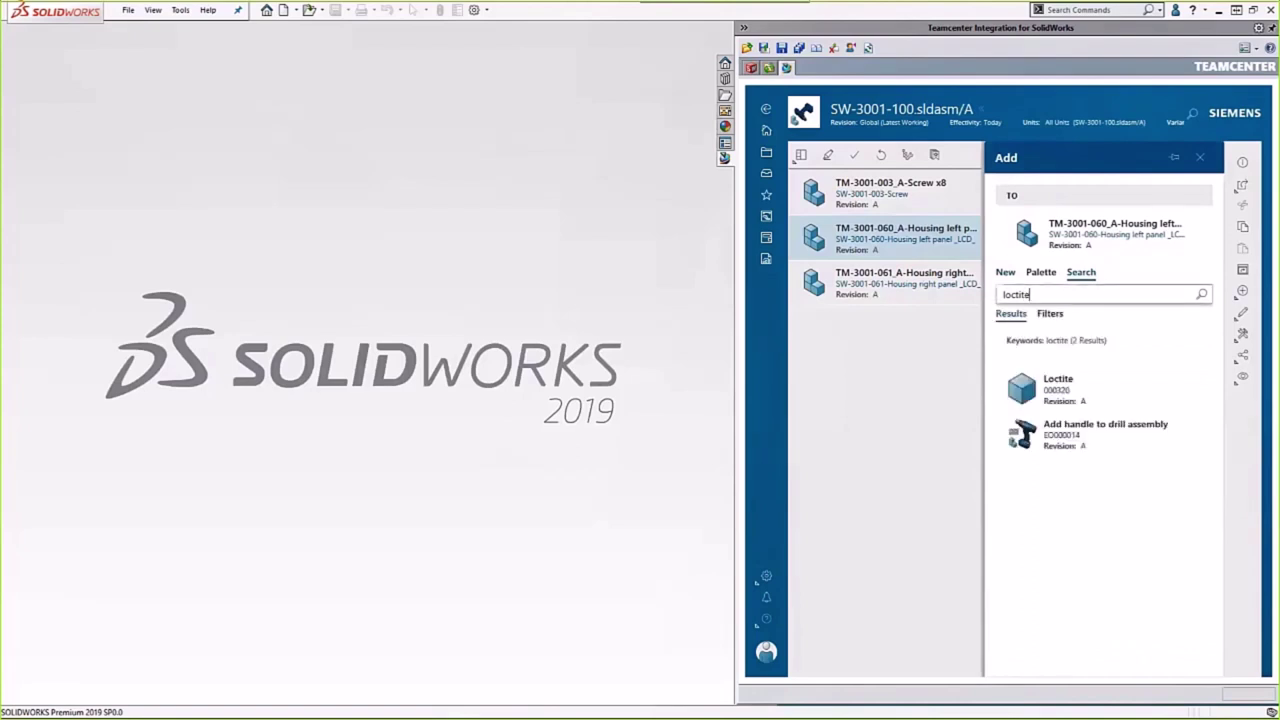
left_click(1084, 394)
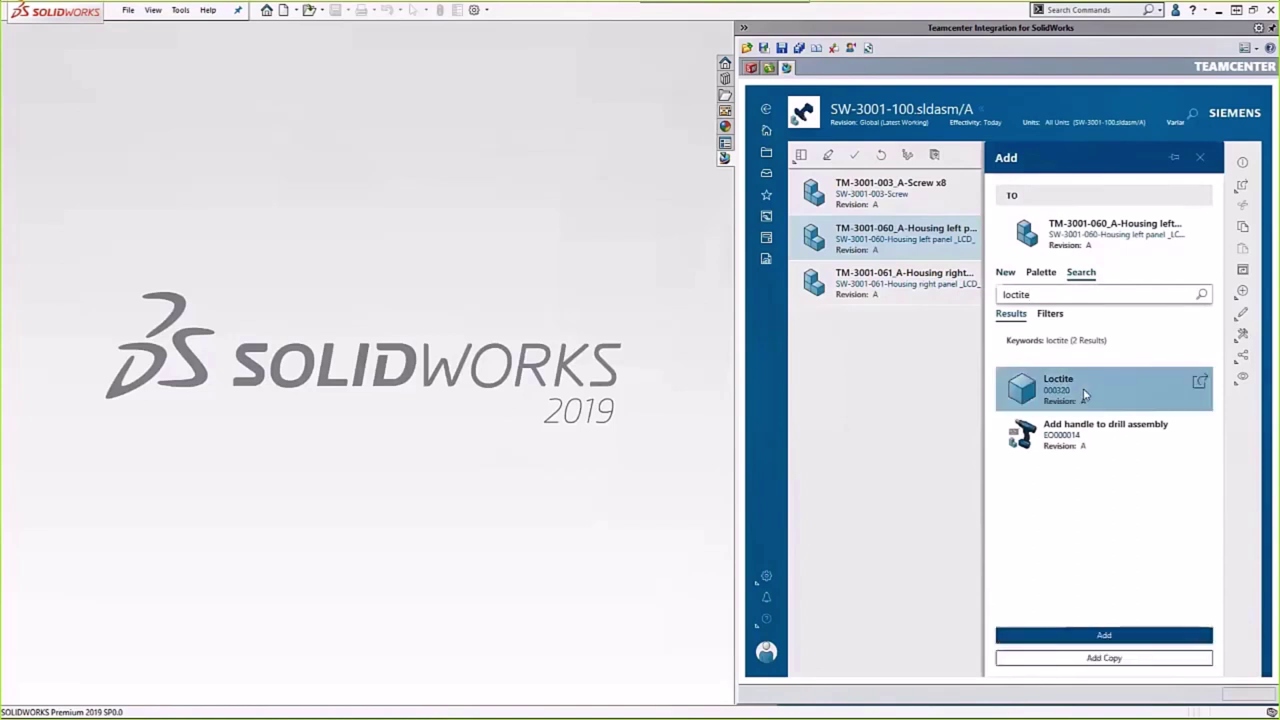
left_click(1088, 636)
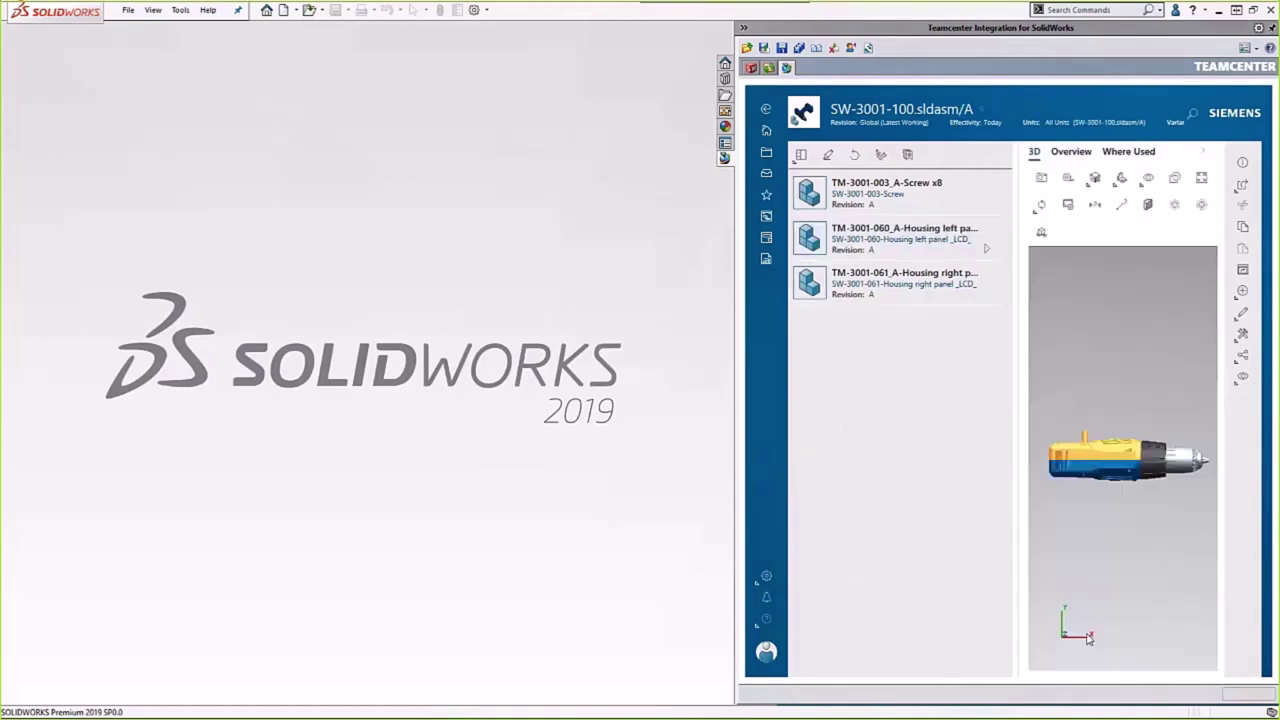
- Open the drill assembly and pick SW-000217-Auxiliary Grip Handle from EO000014/A's New Parts
left_click(1243, 274)
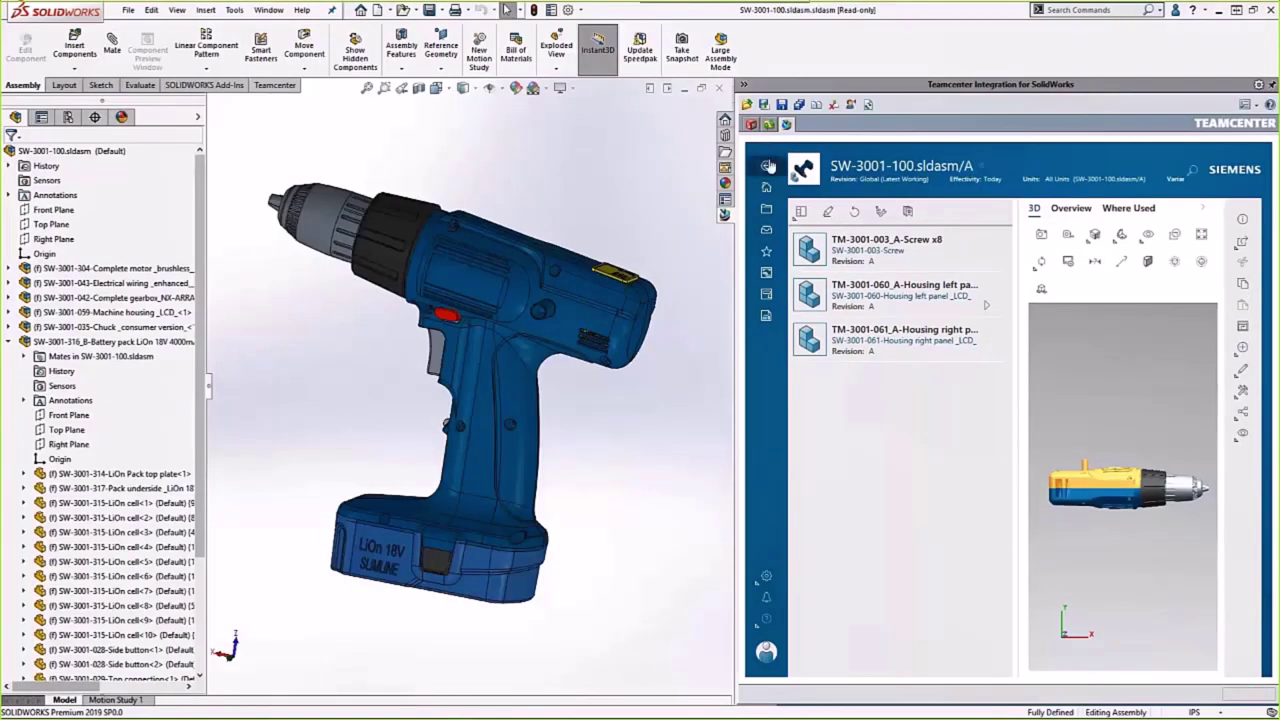
left_click(767, 168)
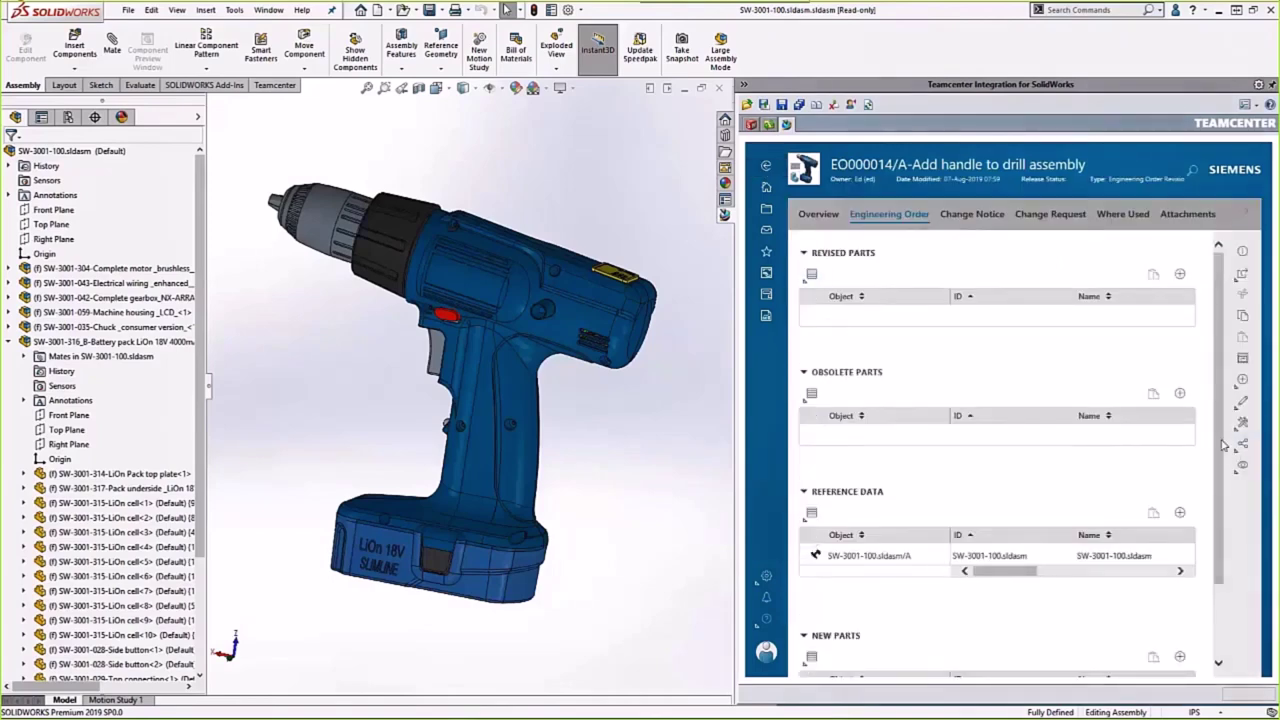
scroll(1000, 450, "down", 2)
left_click(818, 606)
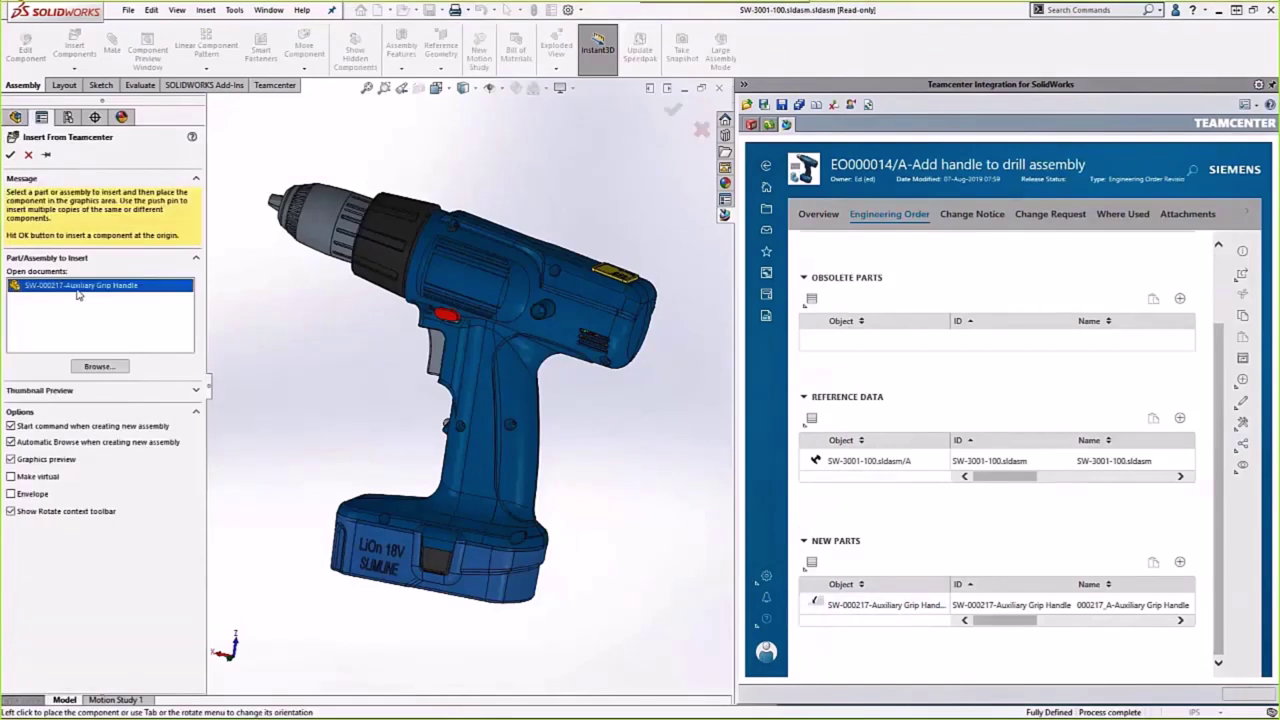
- Place the grip handle beside the drill body, check out the assembly with comment 'Adding handle', and save
left_click(78, 288)
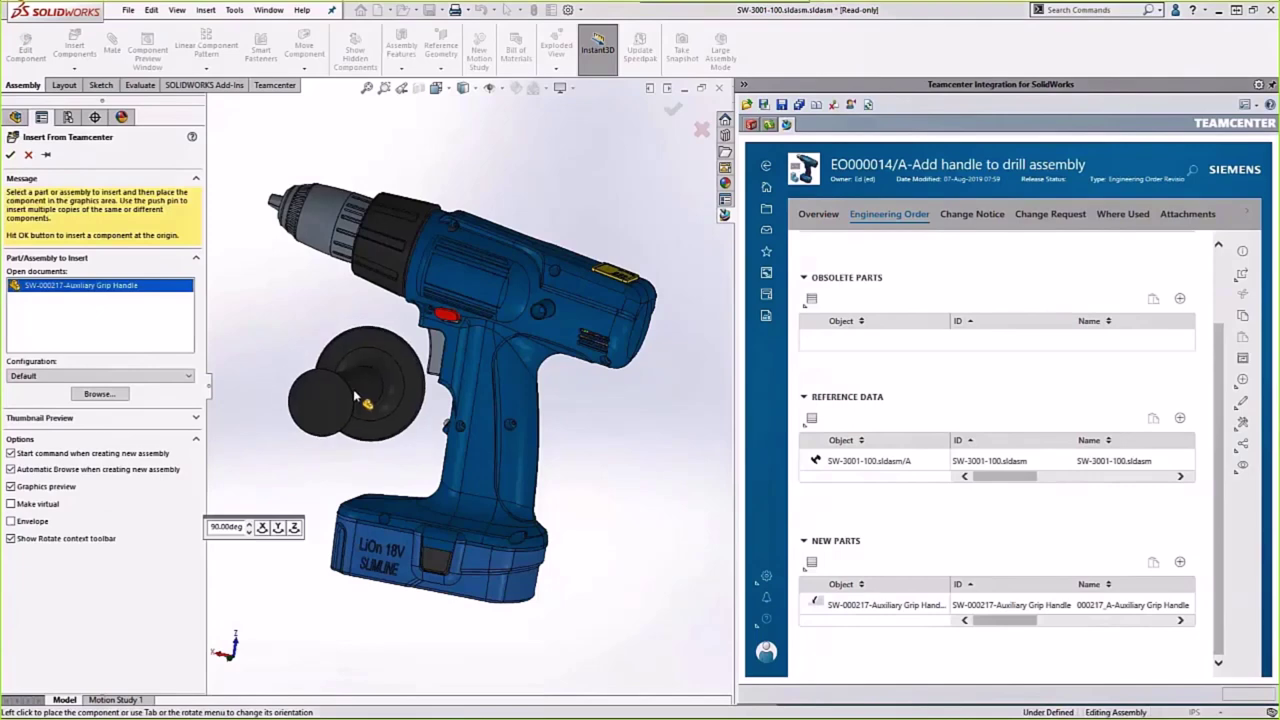
left_click(357, 398)
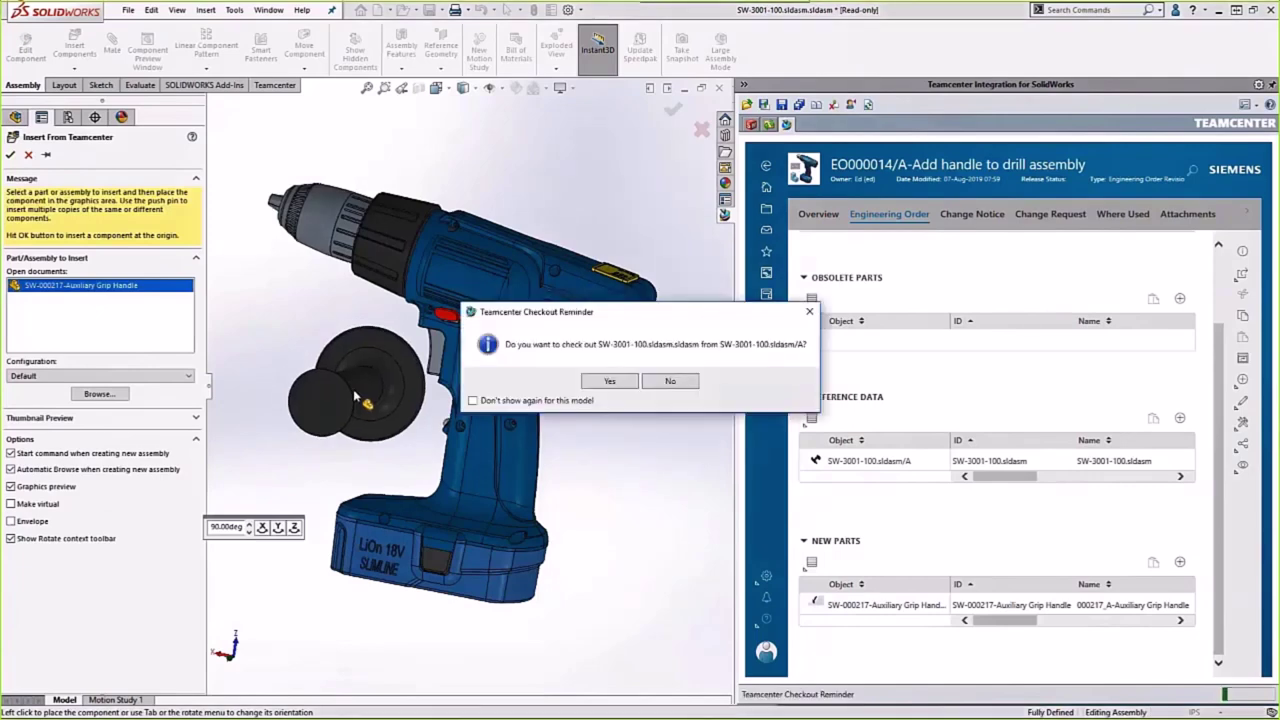
left_click(604, 383)
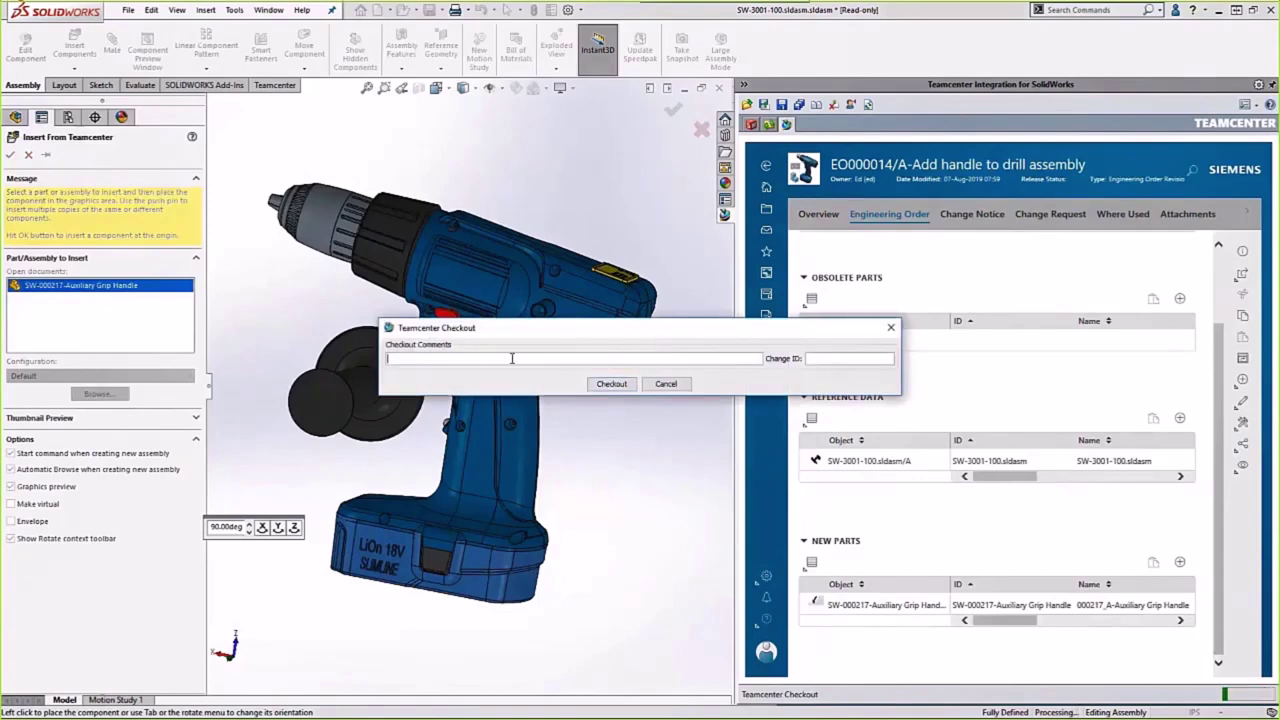
type("Adding handle")
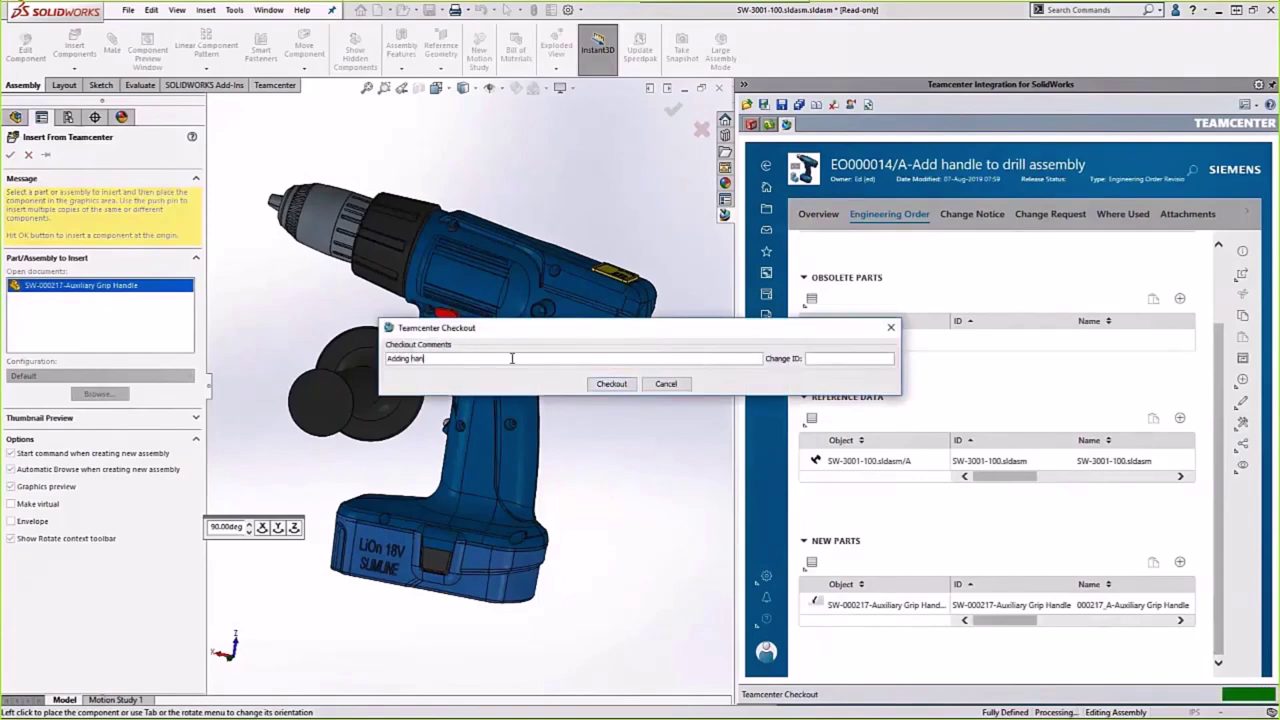
left_click(611, 383)
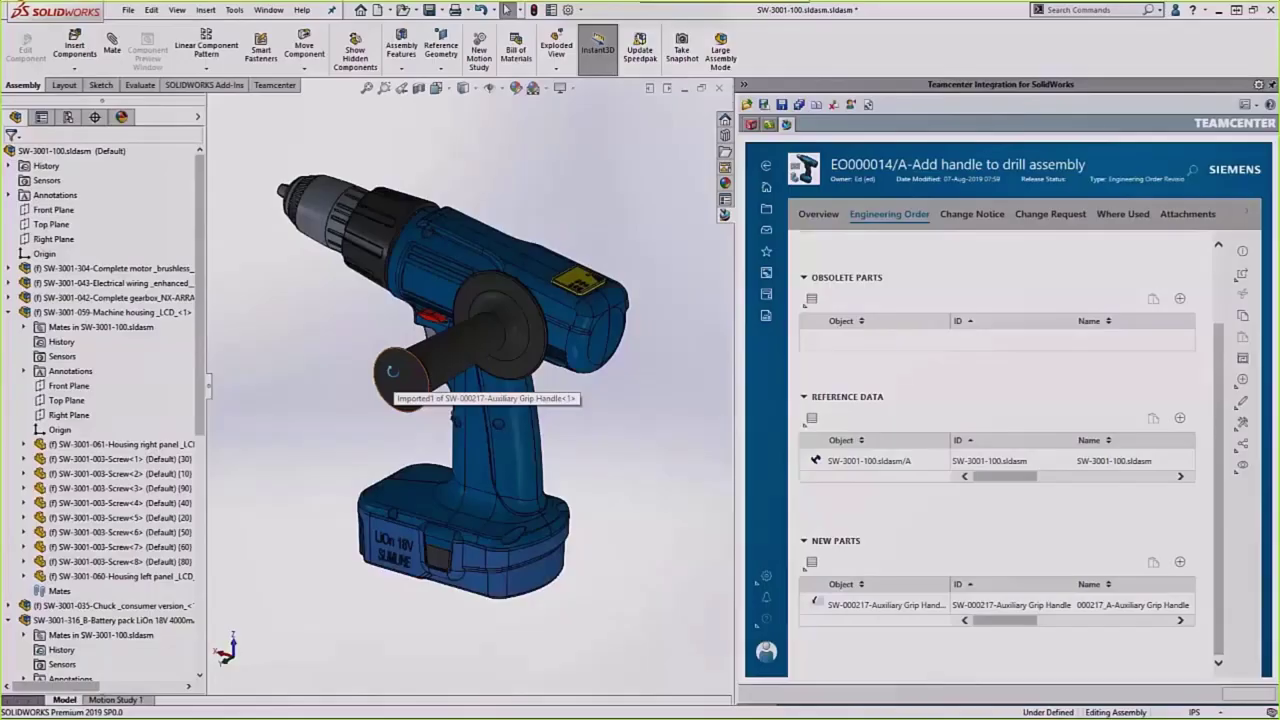
key("ctrl+s")
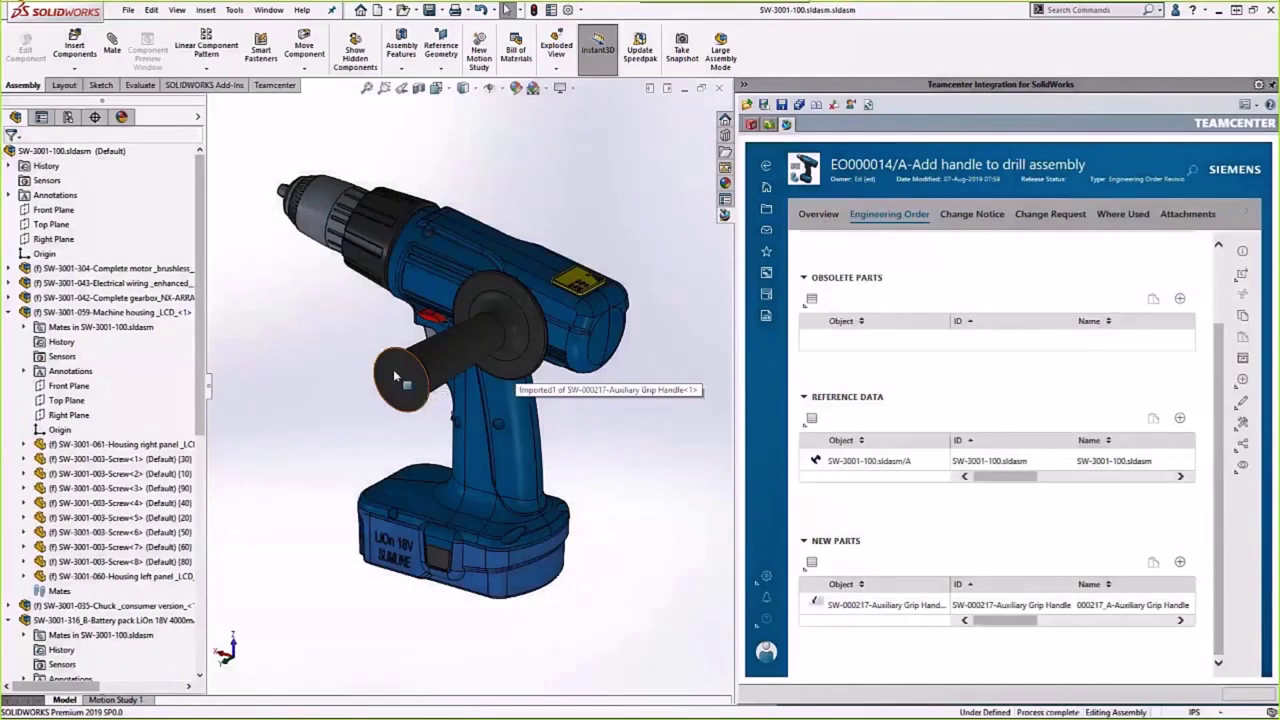
left_click(270, 86)
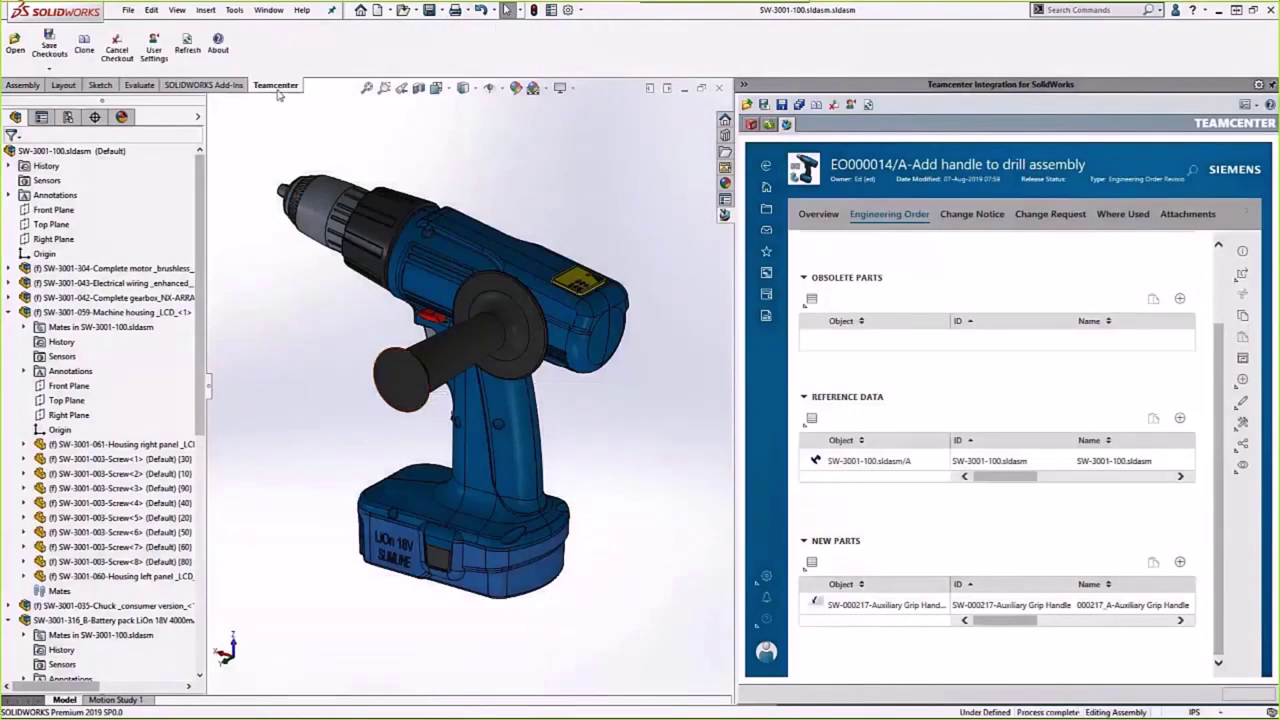
- Save all checked-out drill files to Teamcenter, checking out the SW-3001-100.sldasm entry first
left_click(49, 48)
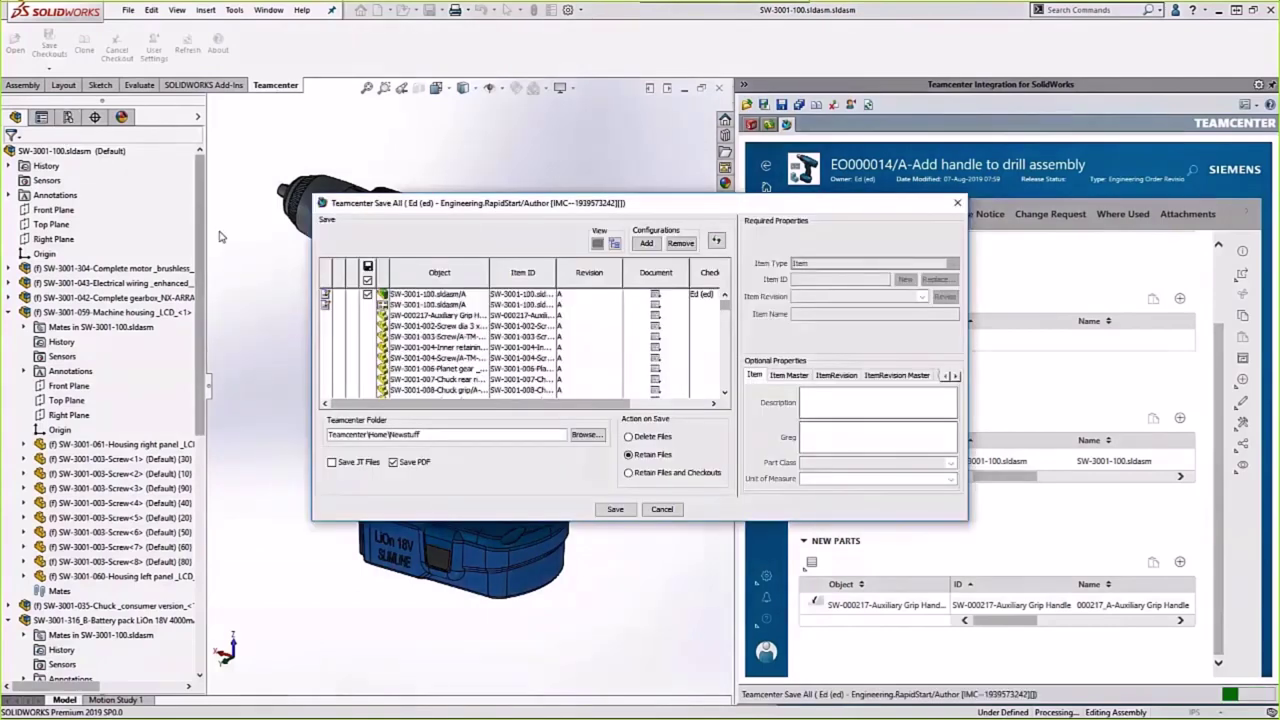
left_click(420, 304)
right_click(418, 305)
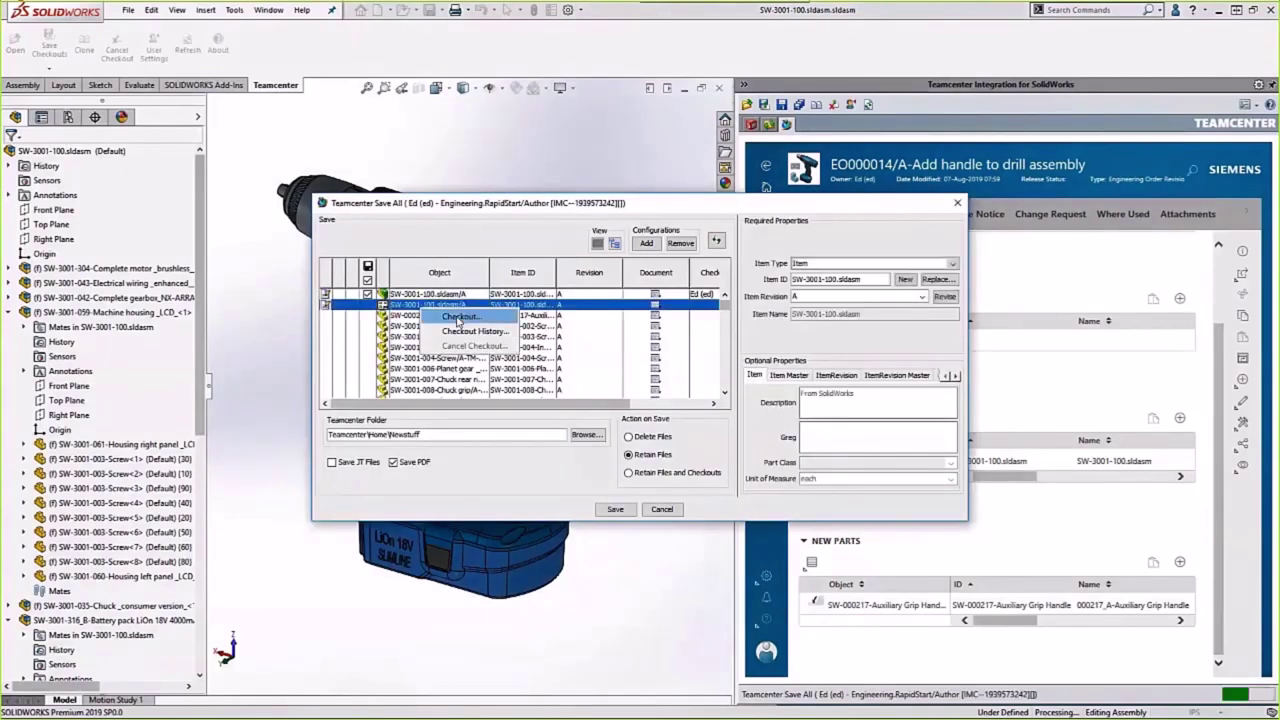
left_click(459, 317)
left_click(607, 381)
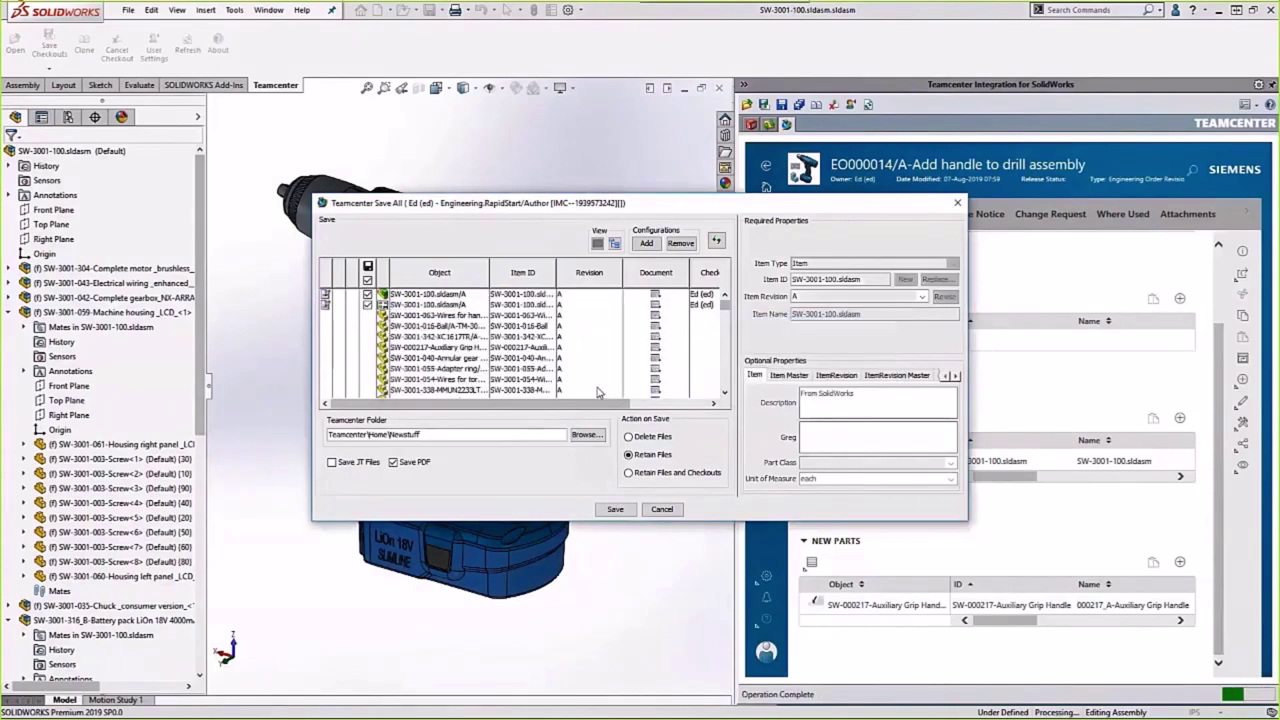
left_click(615, 509)
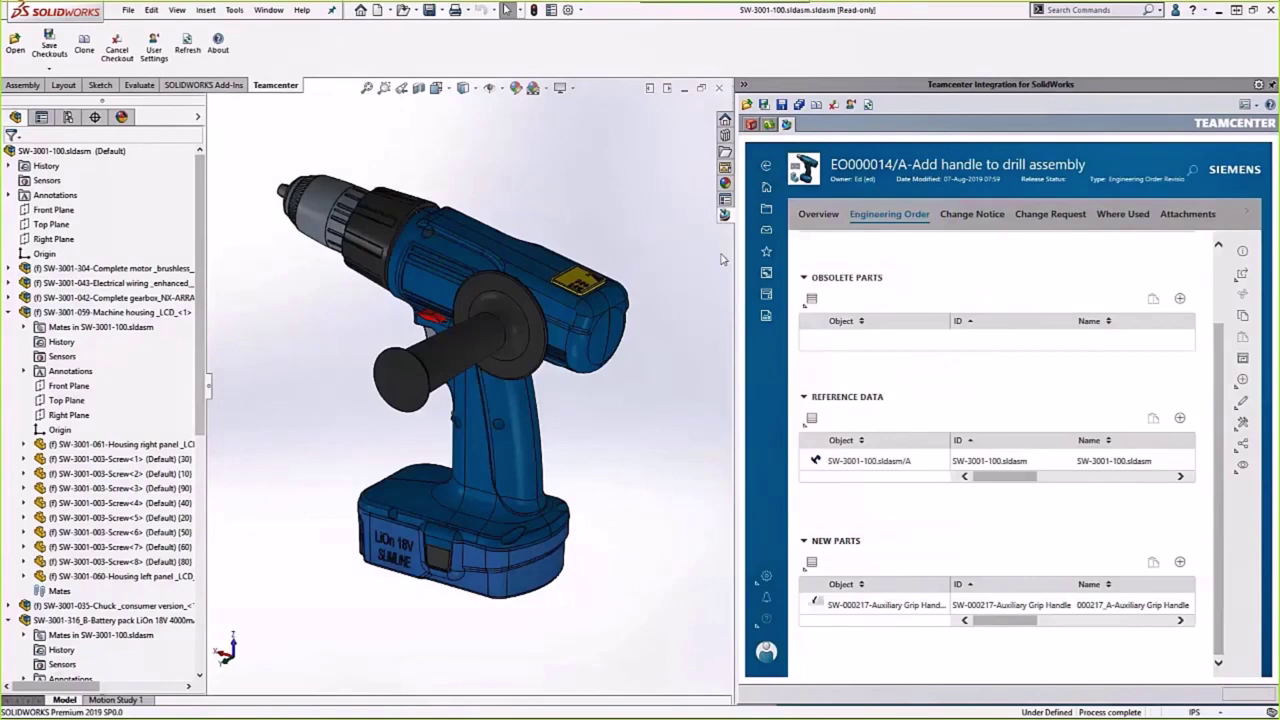
- Open the assembly's drawing attachment in Teamcenter, then mark the EO000014 Perform change task complete
left_click(838, 157)
right_click(840, 158)
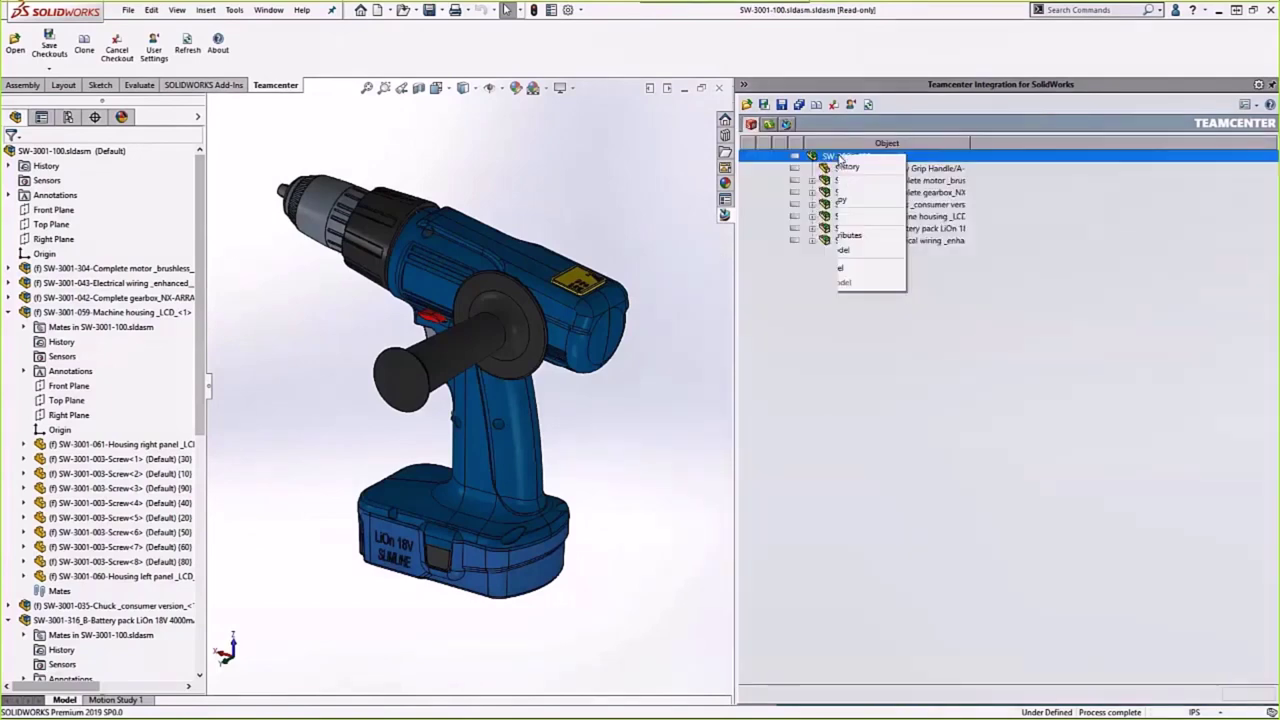
left_click(876, 196)
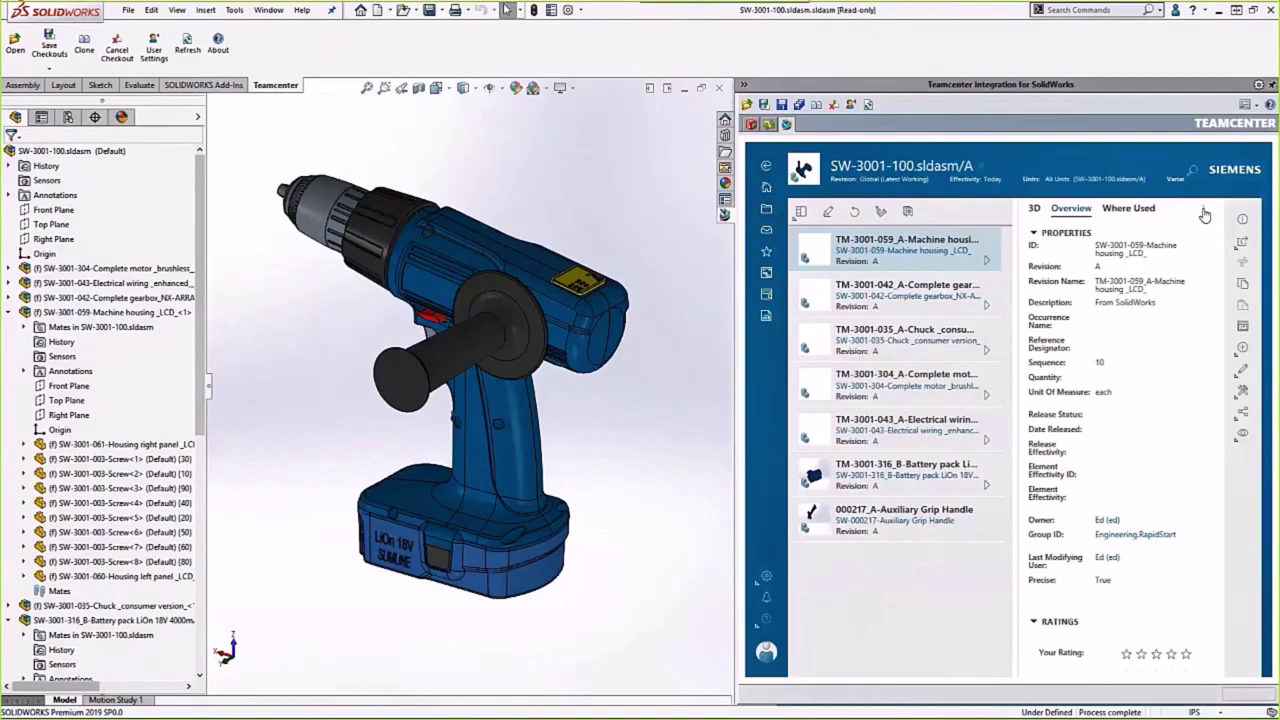
left_click(1204, 213)
left_click(1134, 244)
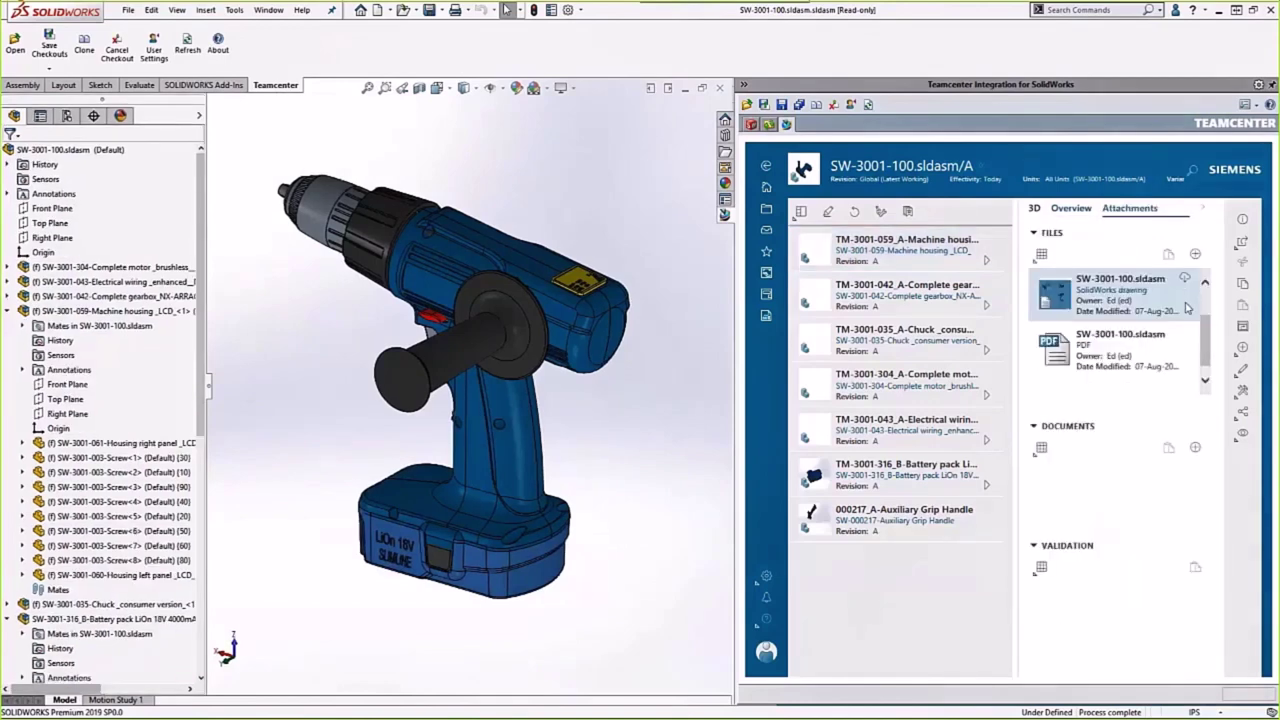
scroll(1186, 325, "down", 1)
left_click(1186, 325)
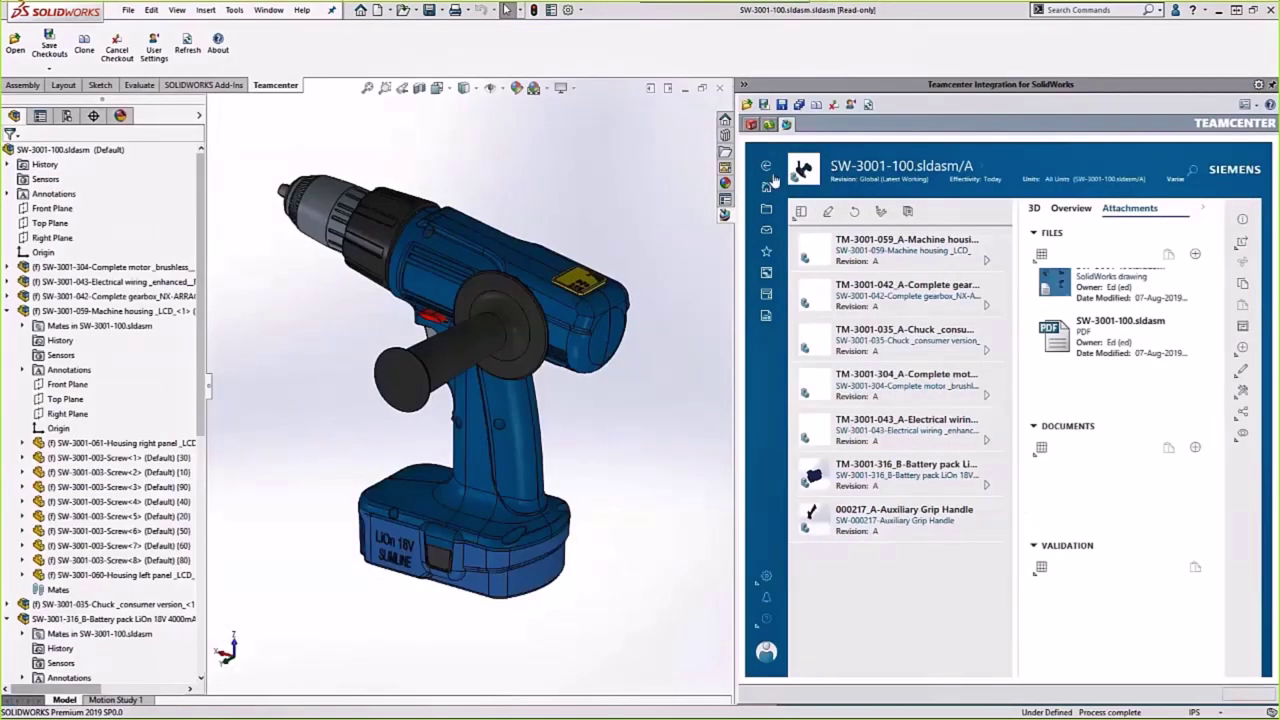
left_click(772, 176)
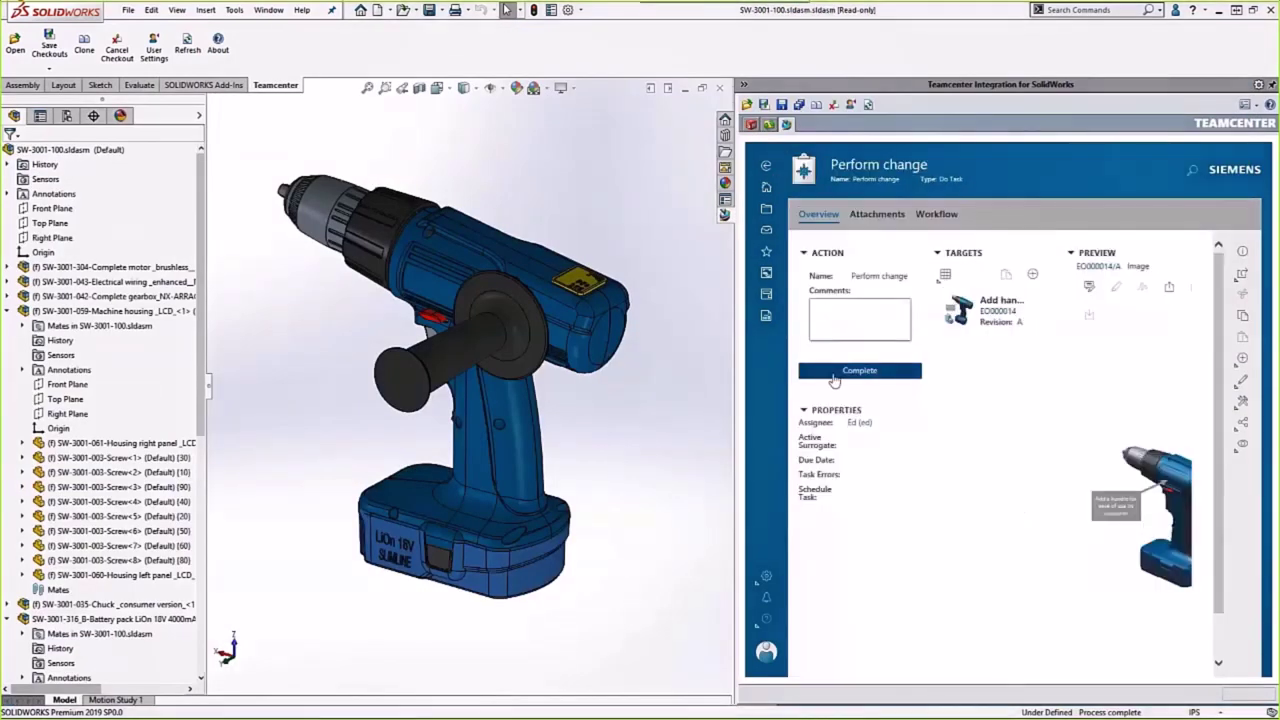
left_click(834, 371)
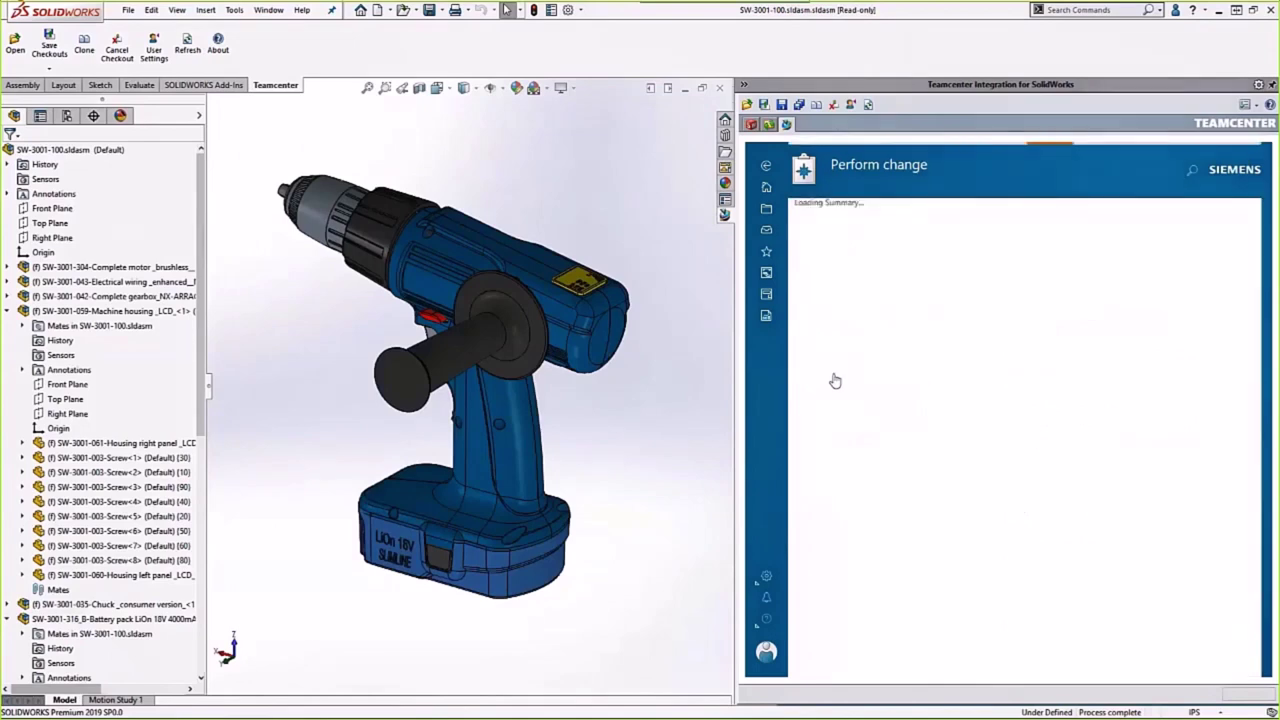